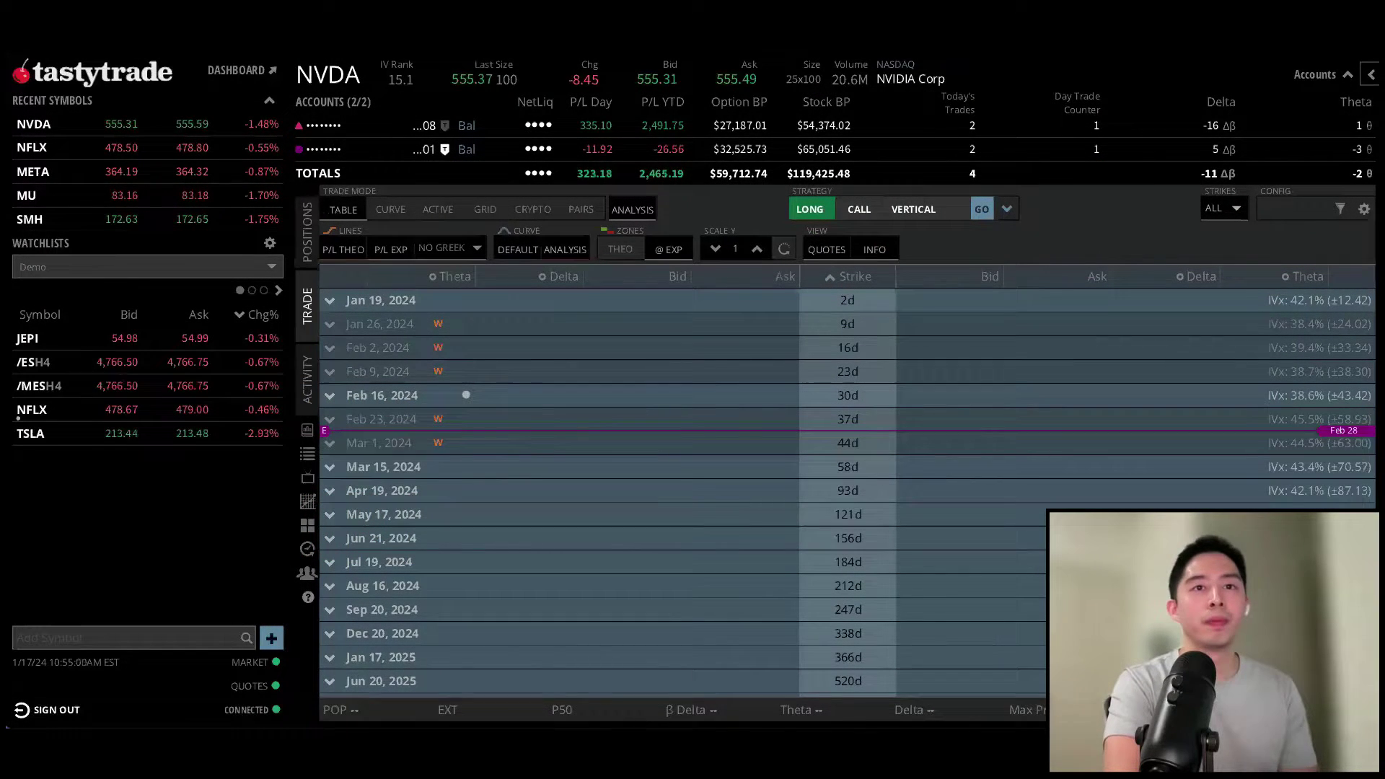
Step: In Positions, select the NFLX Jan 26 490/495 call vertical's legs and bring up its action menu
left_click(306, 231)
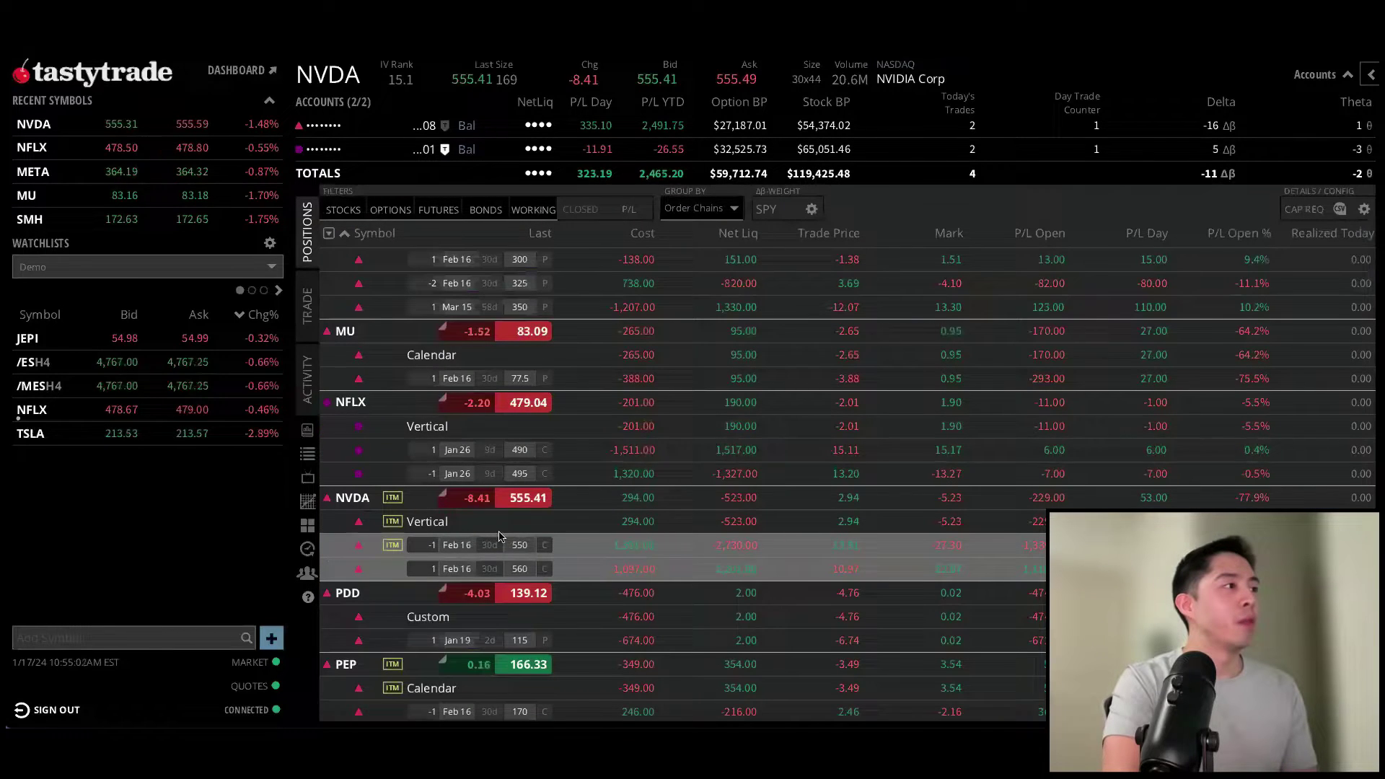
scroll(520, 505, "down", 1)
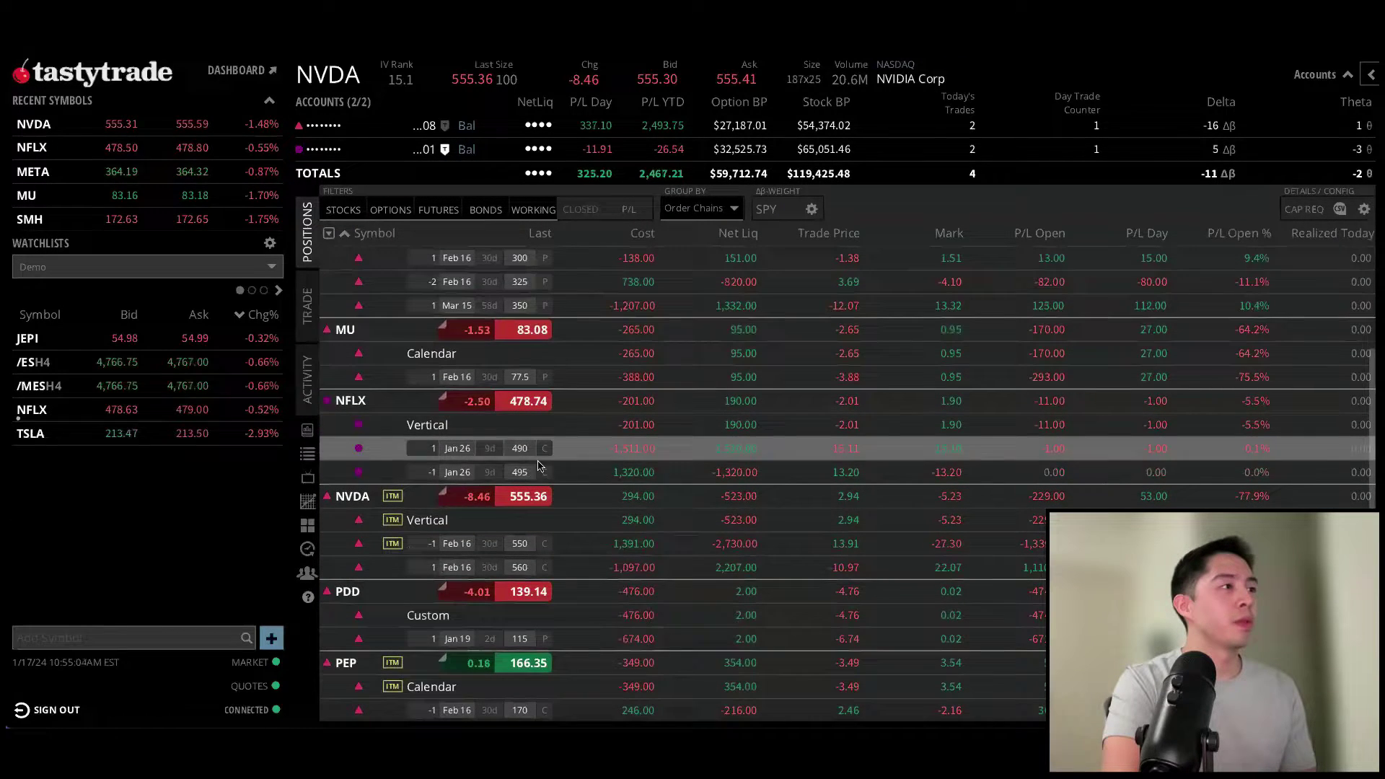
left_click(537, 465)
right_click(553, 448)
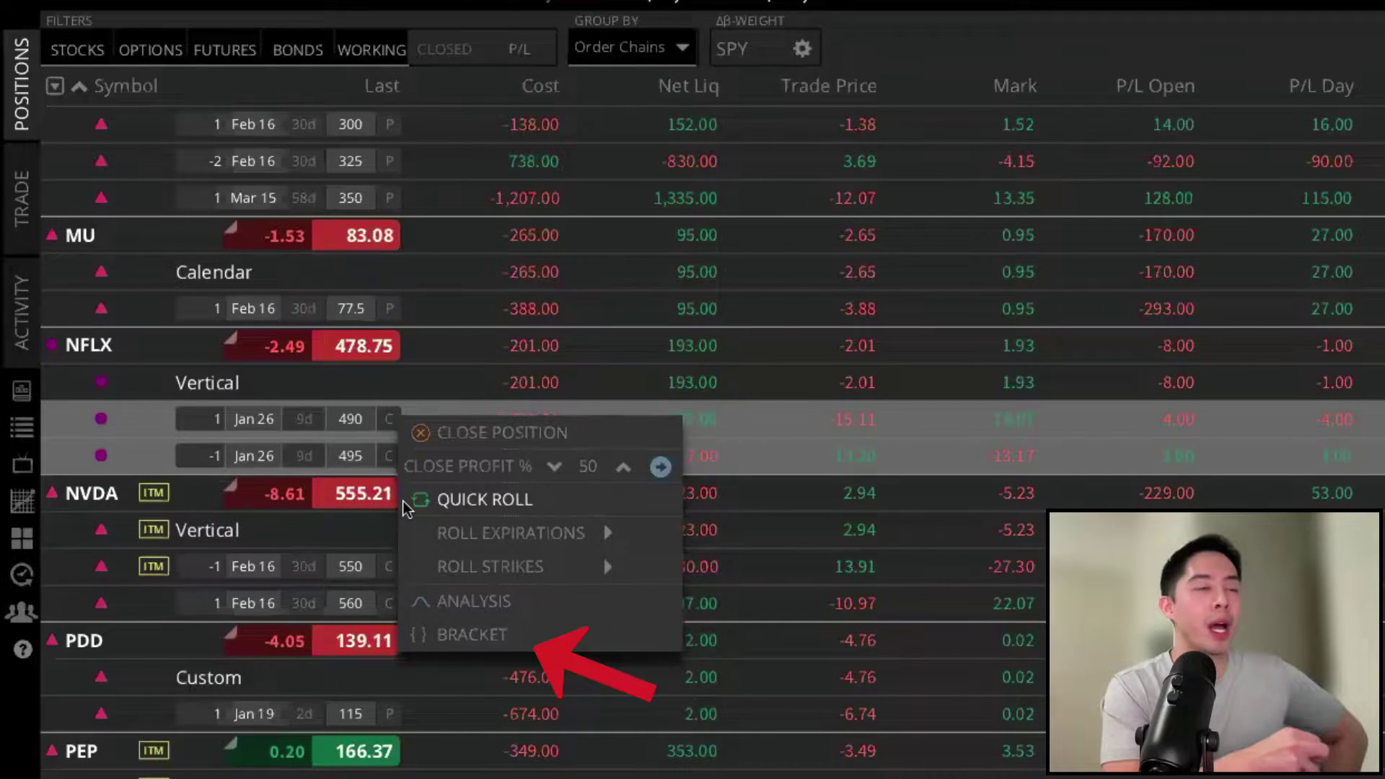
left_click(461, 635)
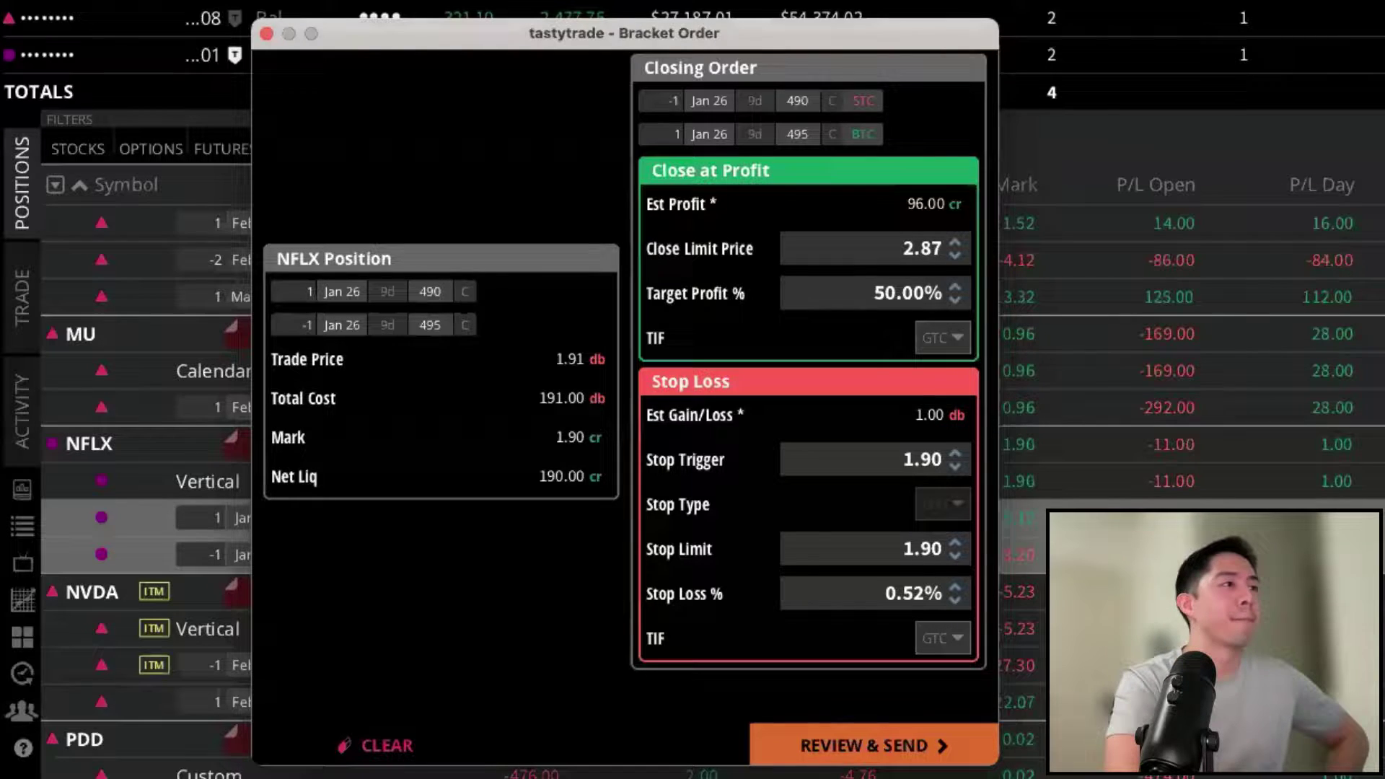
left_click(387, 750)
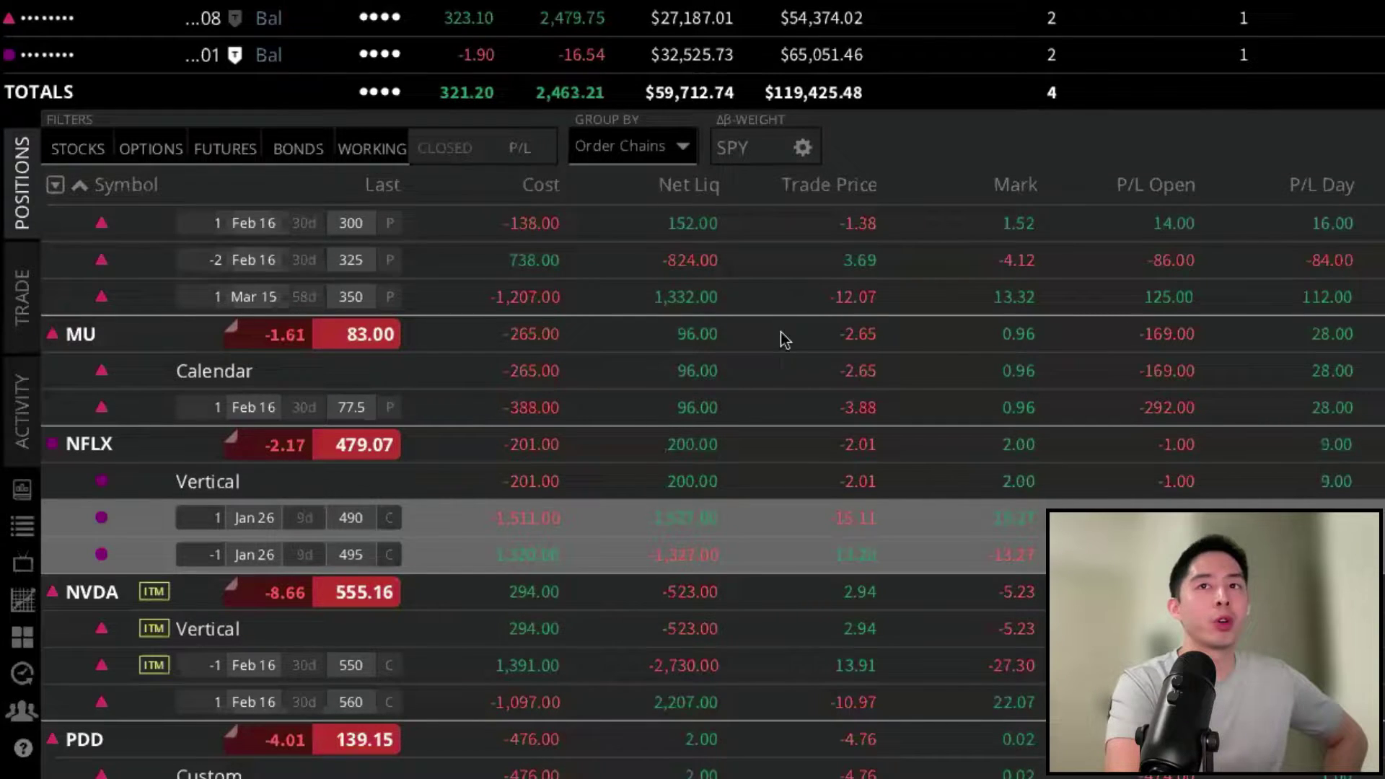
Step: Stage a stop limit order closing the NFLX vertical at 1.90 net credit
right_click(342, 516)
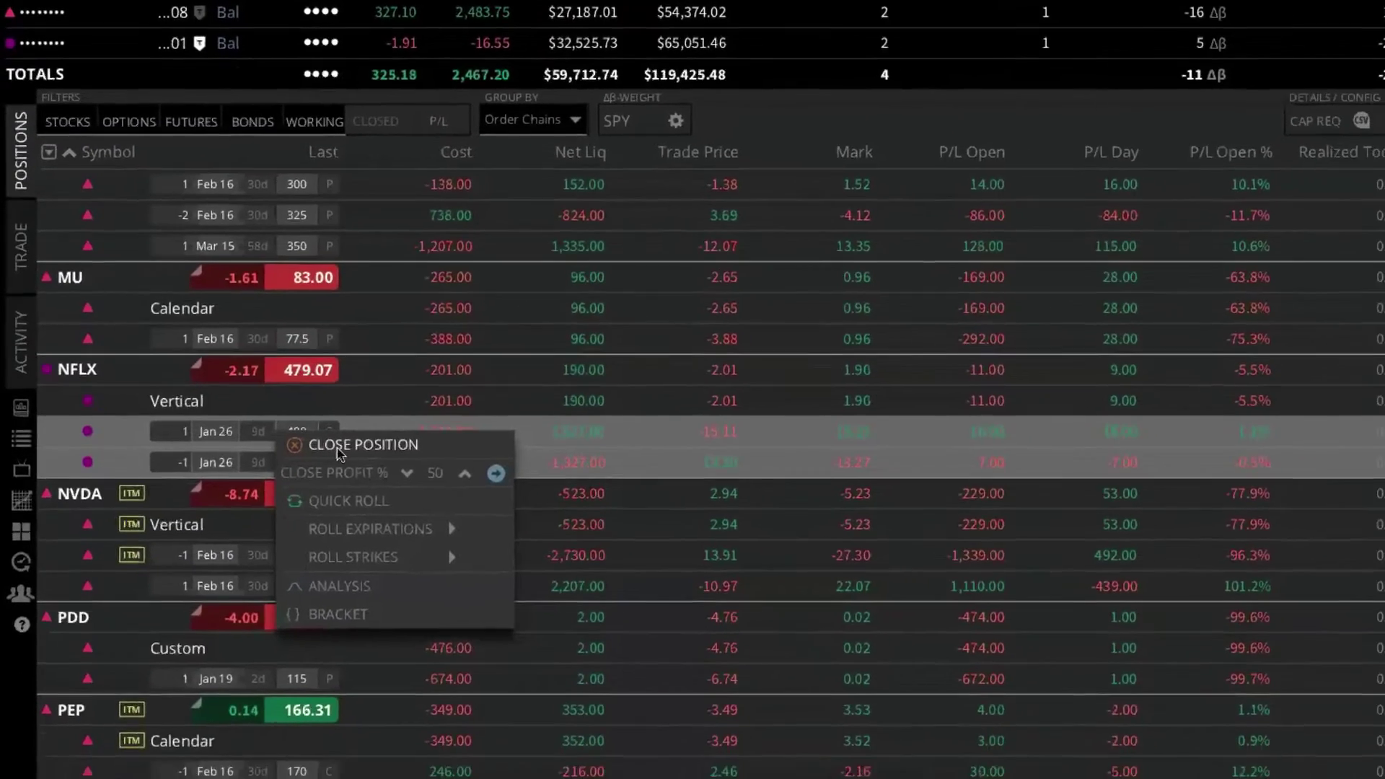
left_click(407, 535)
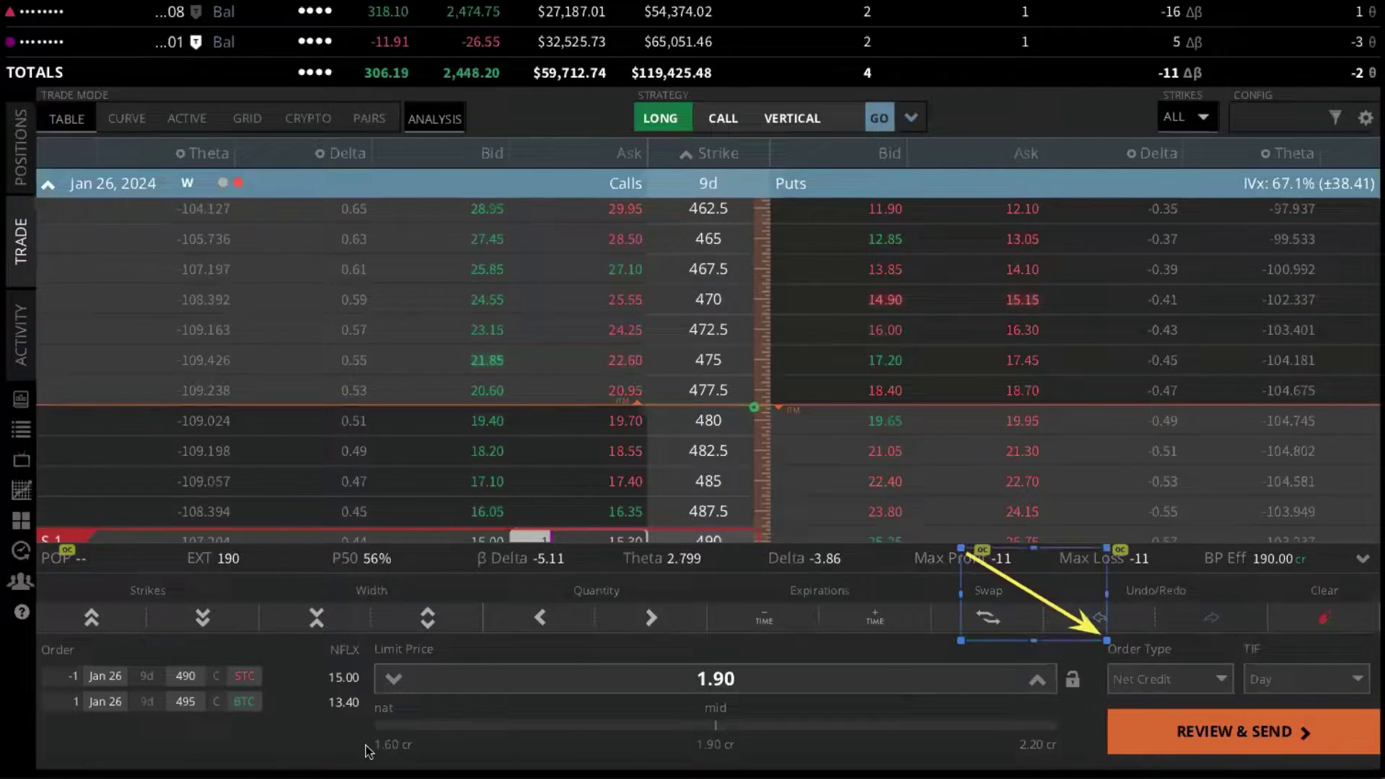
left_click(1127, 686)
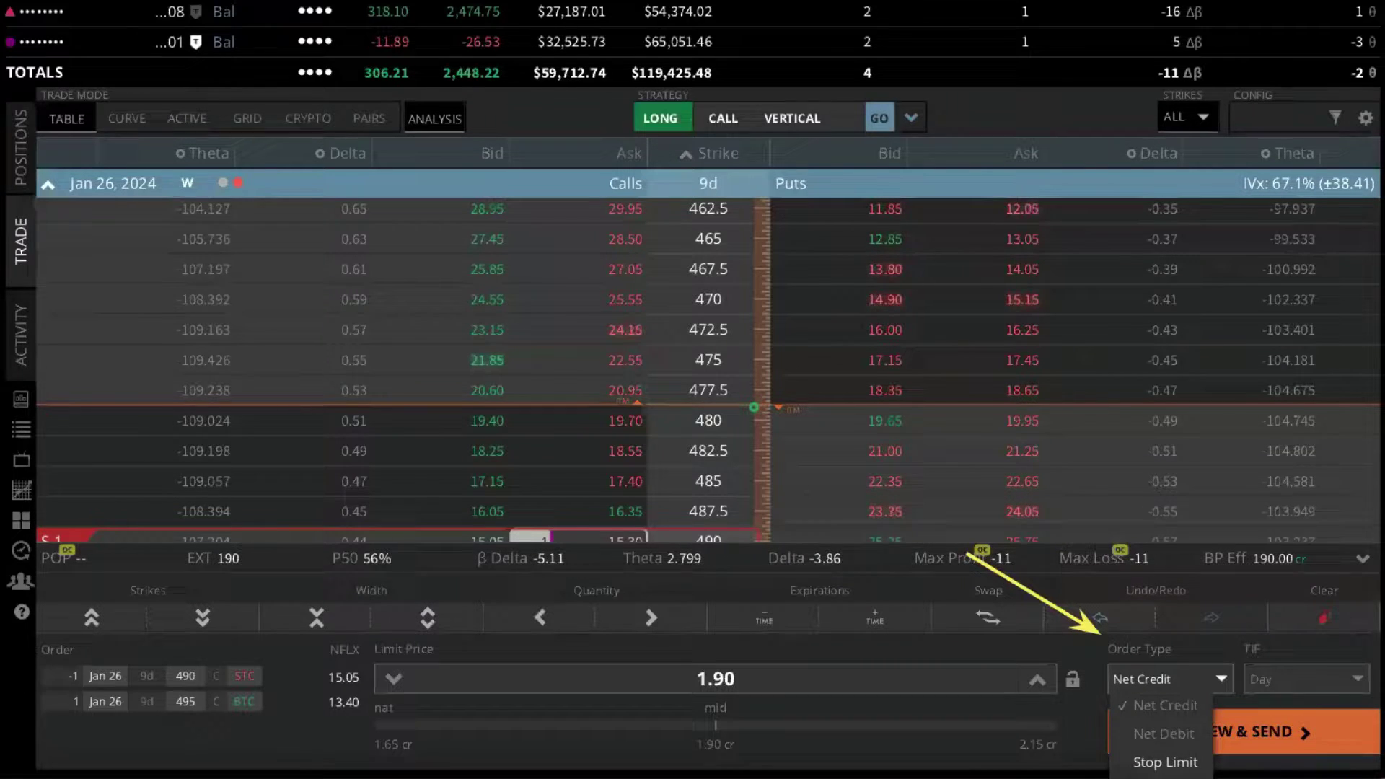
left_click(1147, 755)
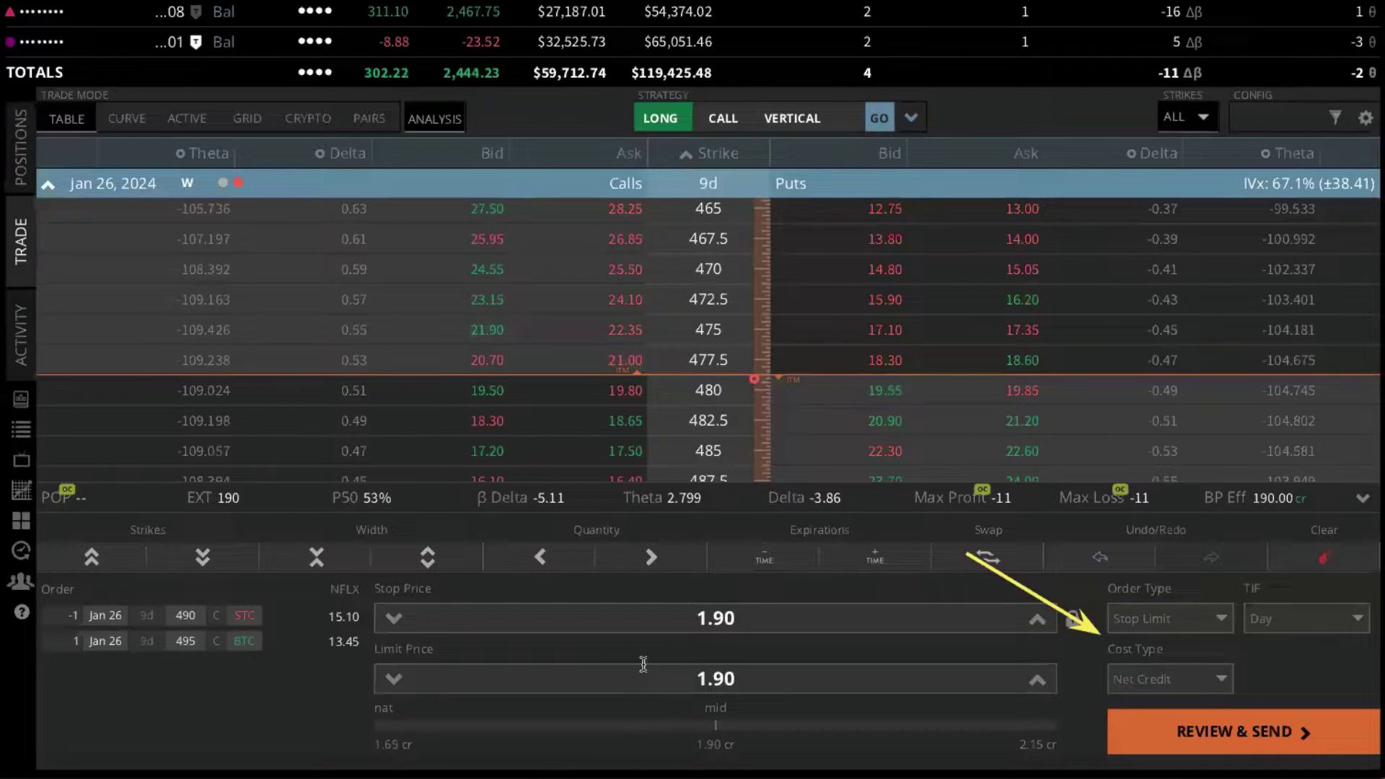
Step: Clear the NFLX order and load a closing order for the MU Feb 16 77.5 put
left_click(1327, 556)
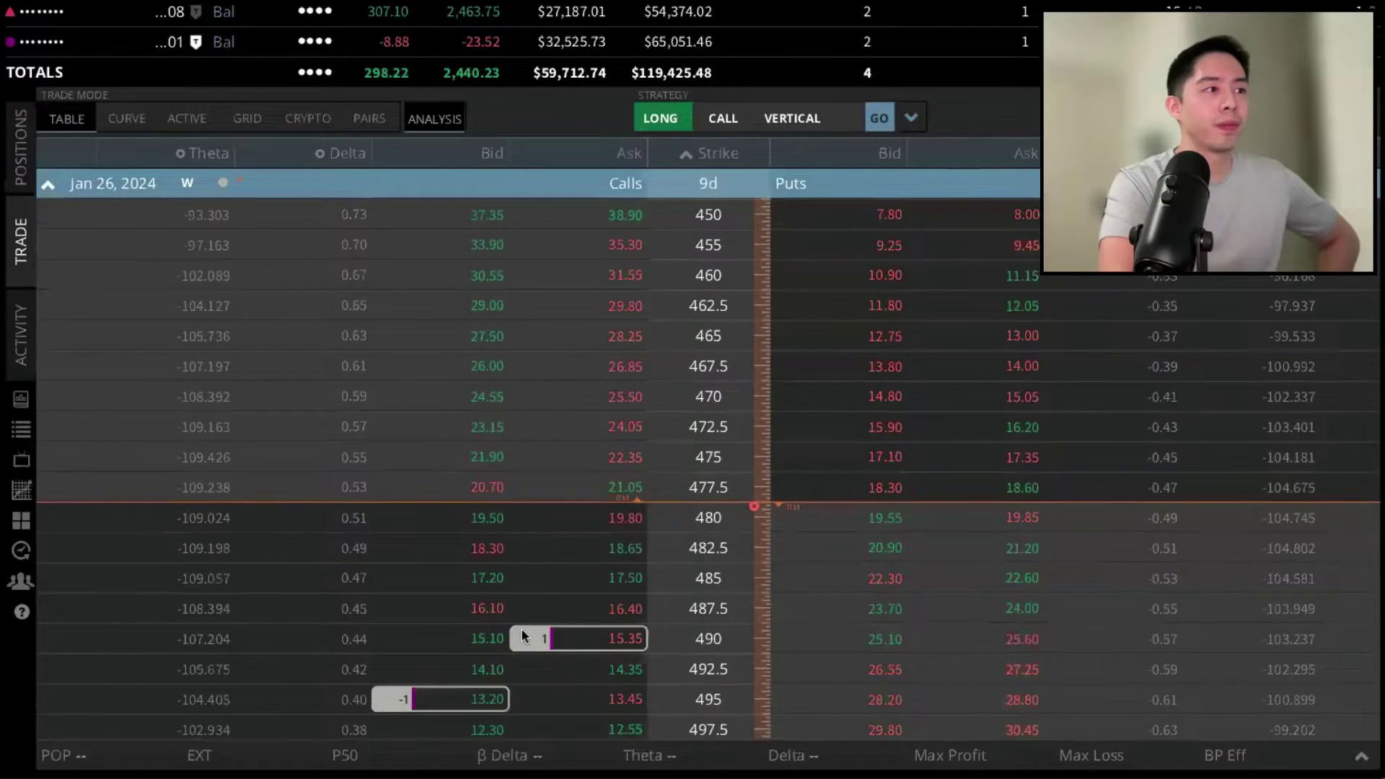
left_click(22, 176)
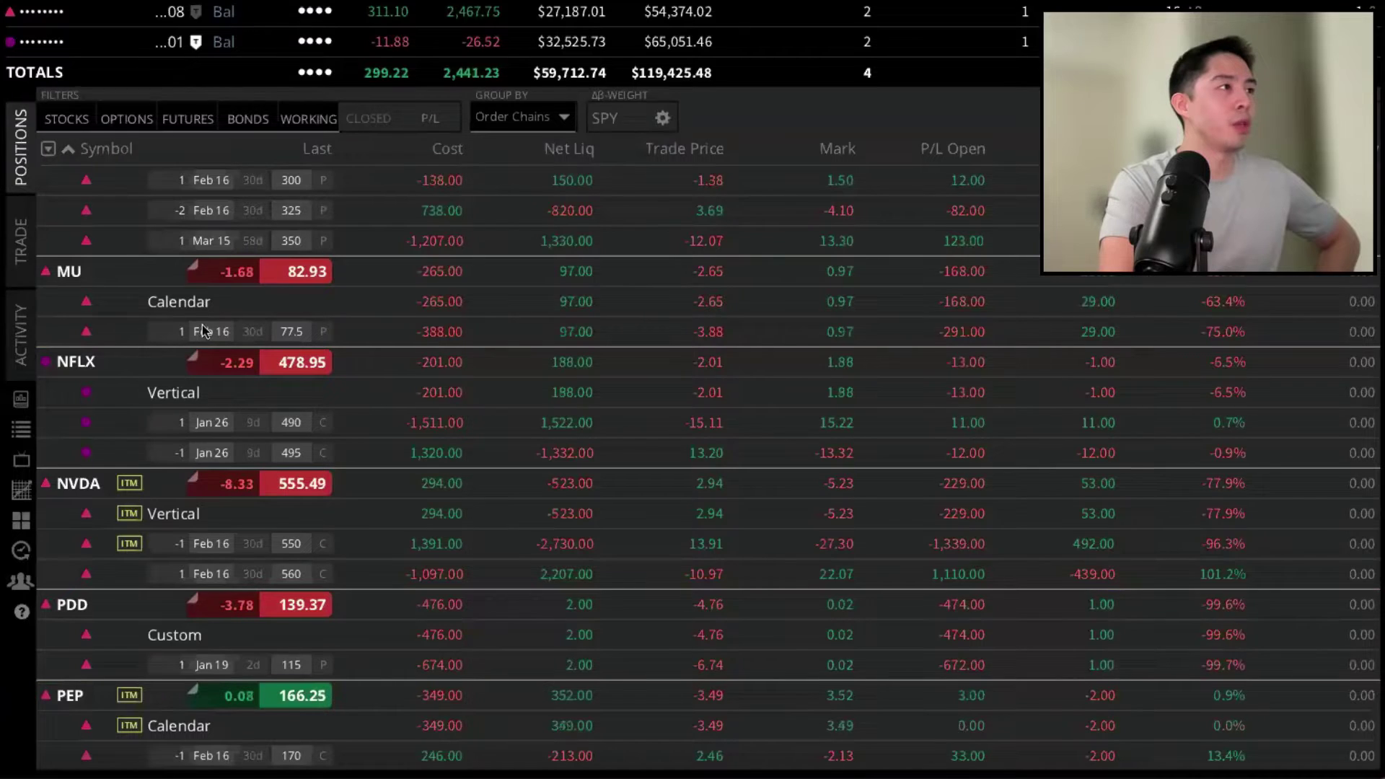
left_click(239, 336)
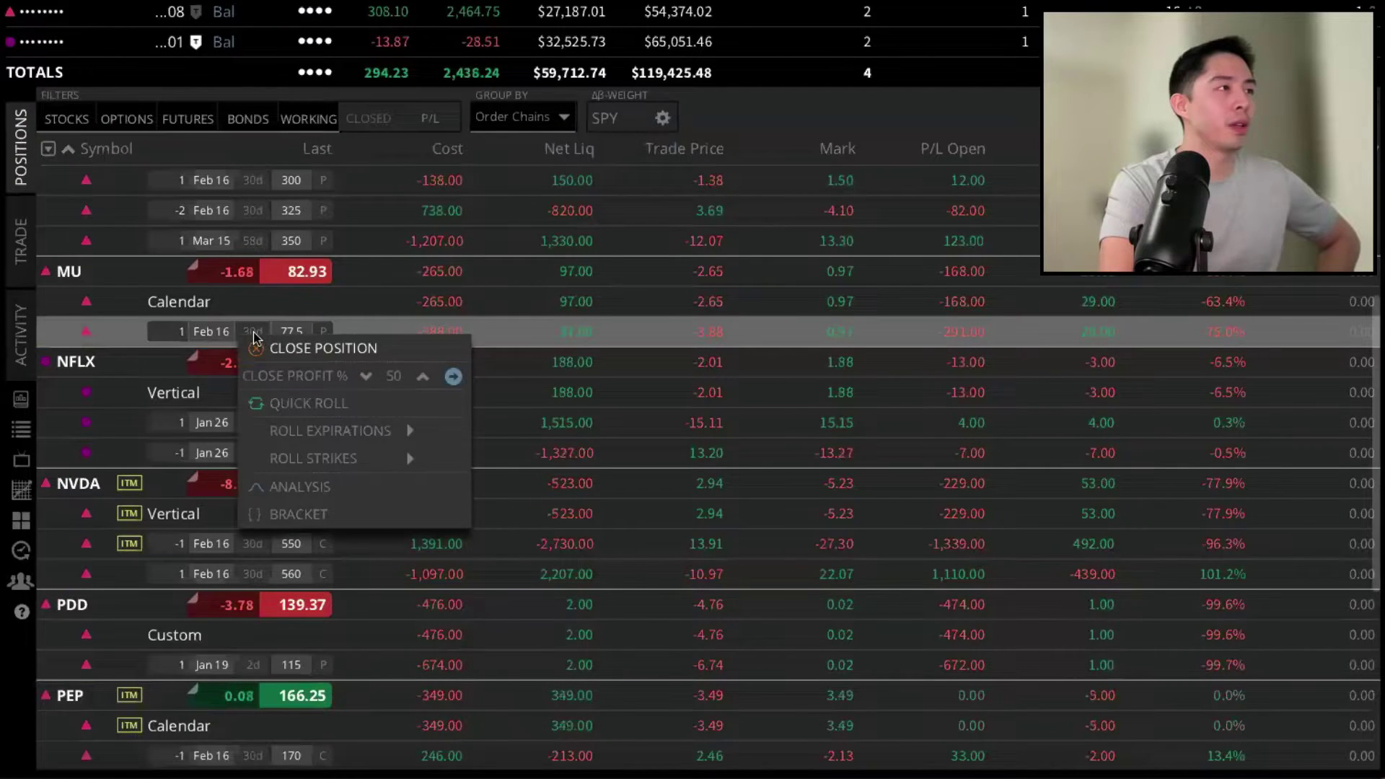
left_click(285, 355)
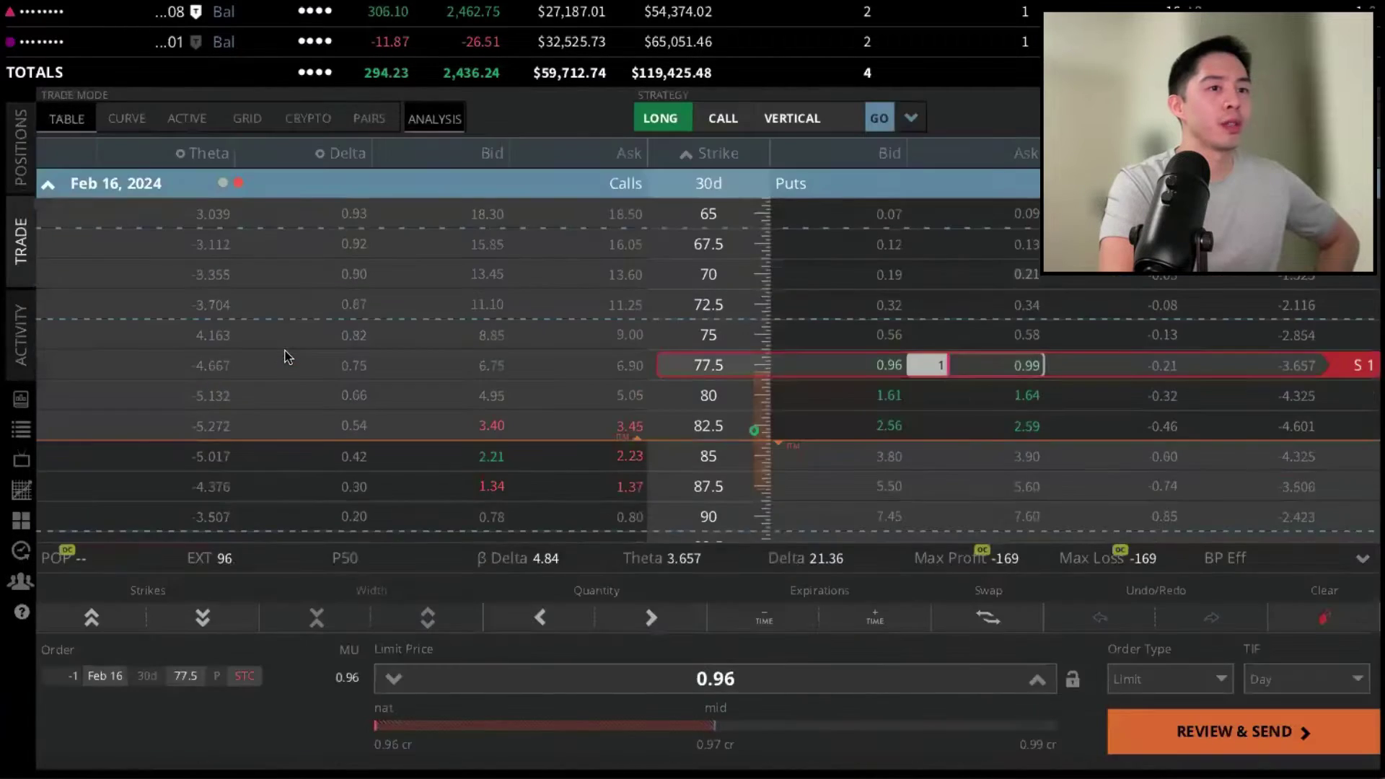
Step: Make the MU put closing order a stop market at 0.96, then discard it
left_click(1143, 679)
left_click(1149, 737)
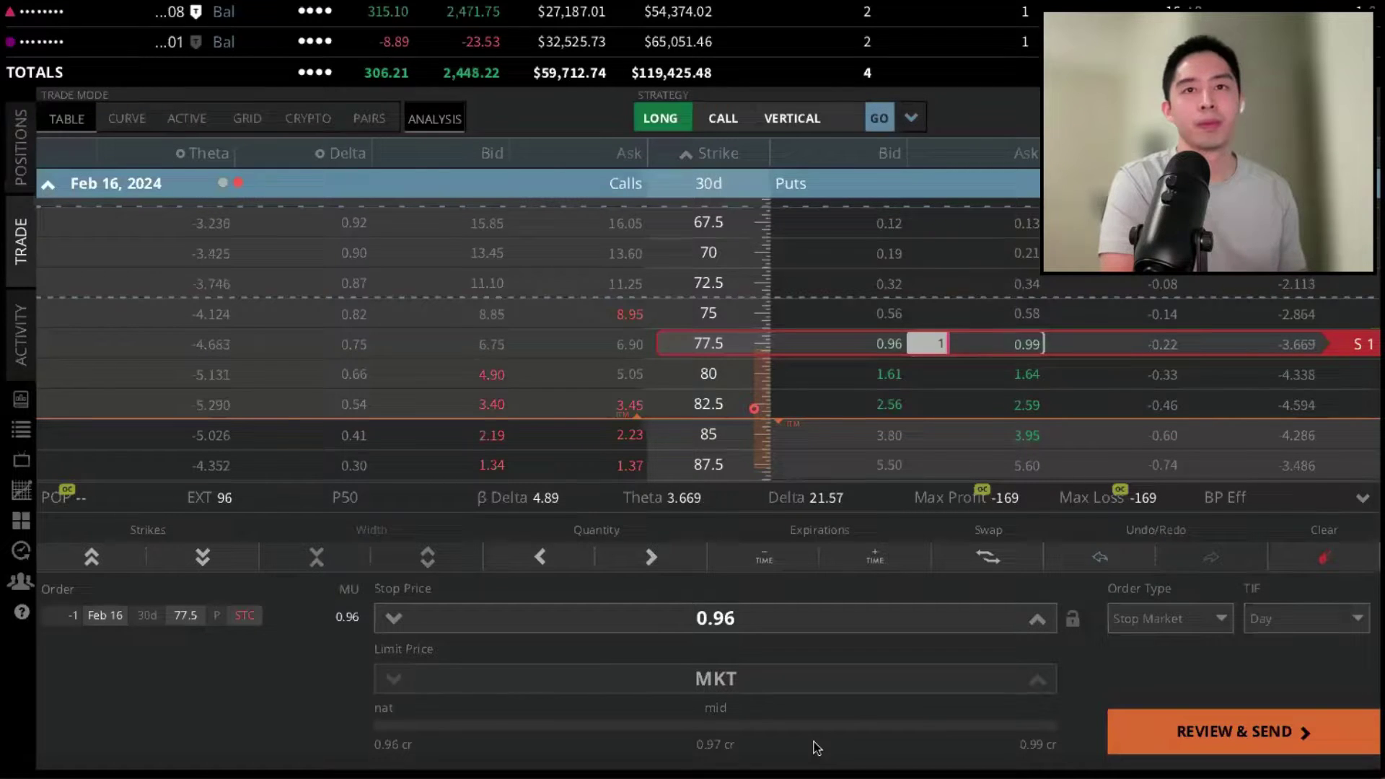
left_click(1288, 568)
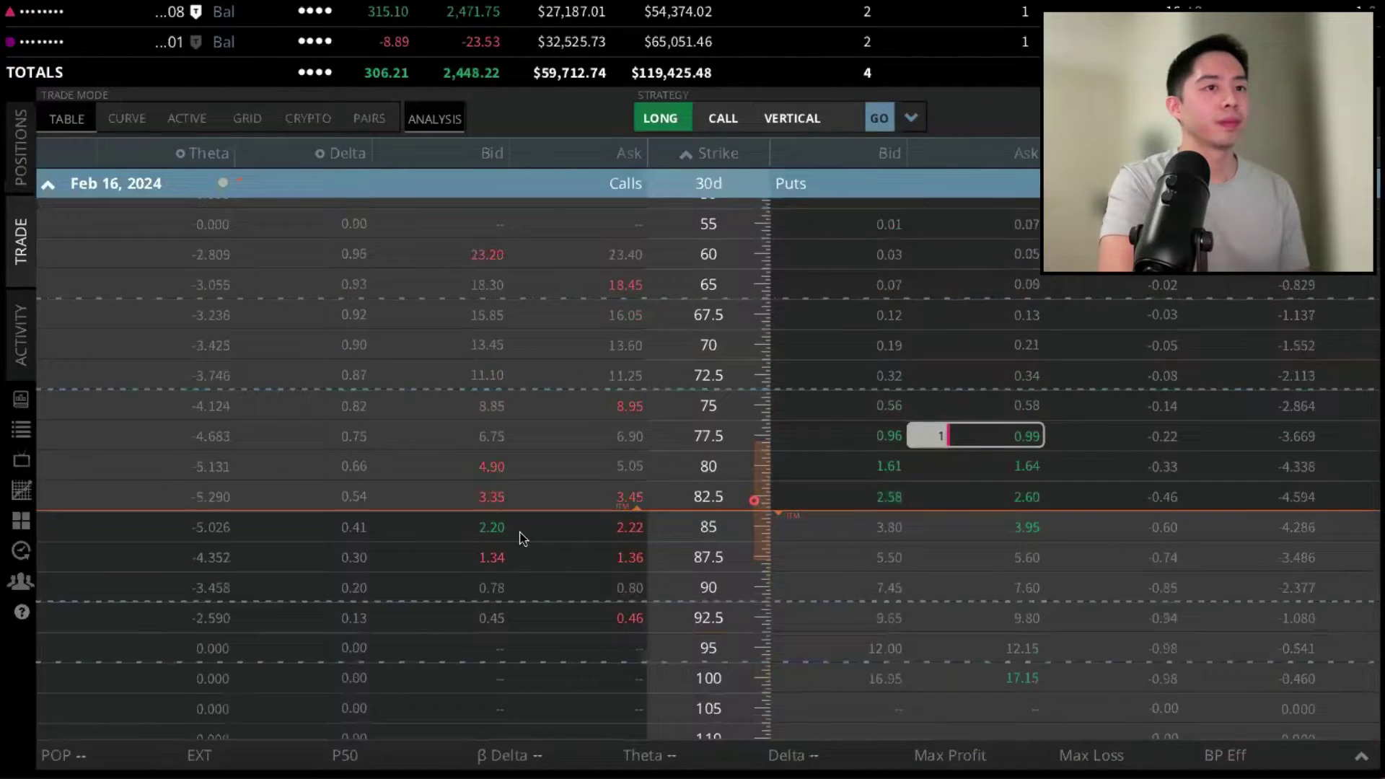
Step: Select both legs of the NFLX 490/495 call vertical and load a closing order
left_click(27, 176)
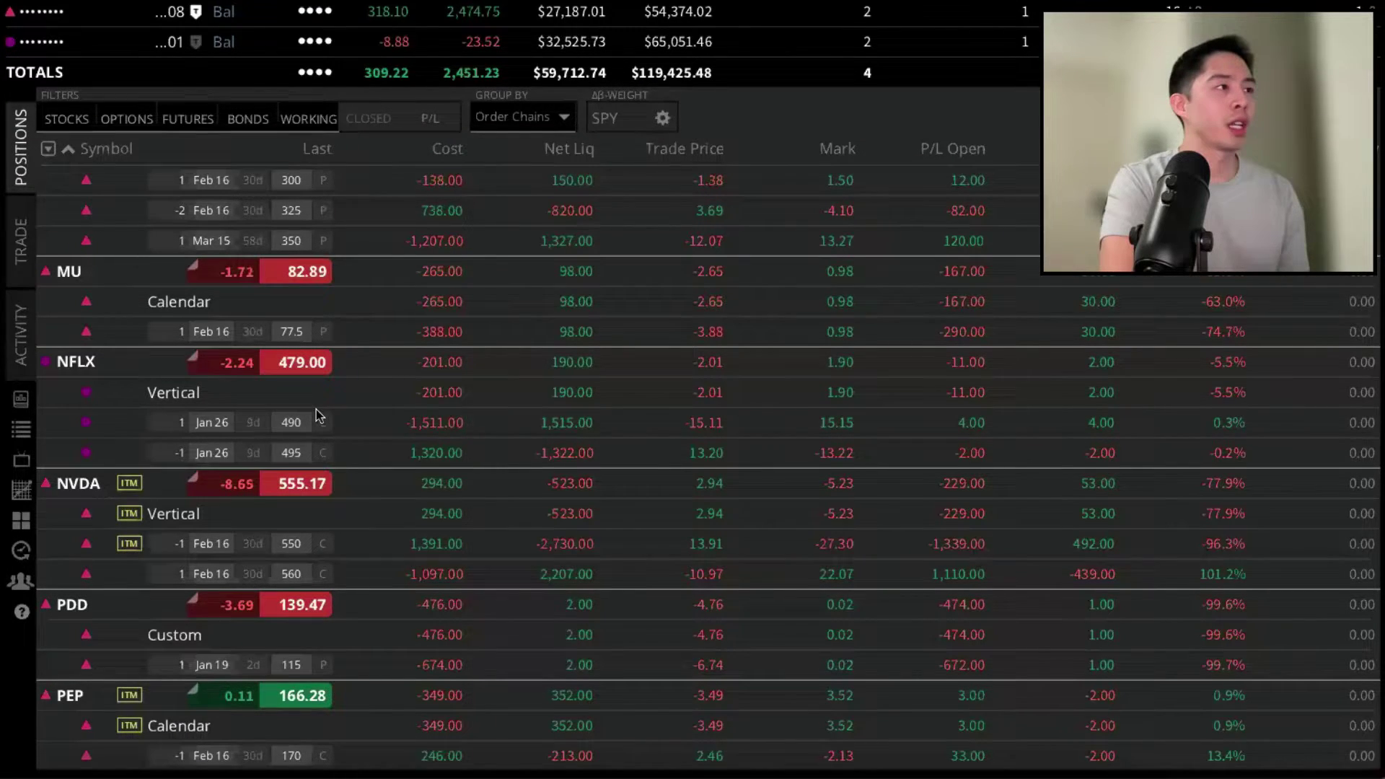
left_click_drag(318, 426, 305, 470)
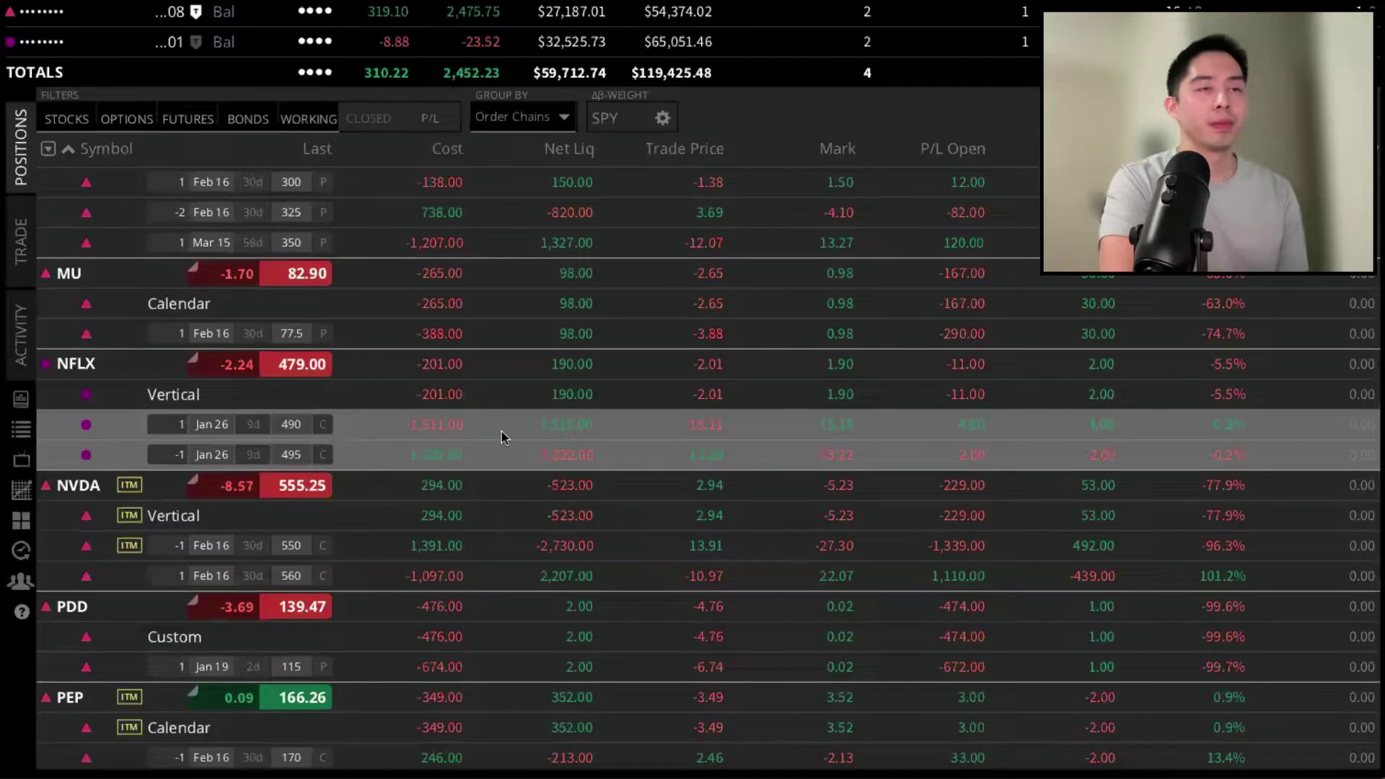
right_click(416, 422)
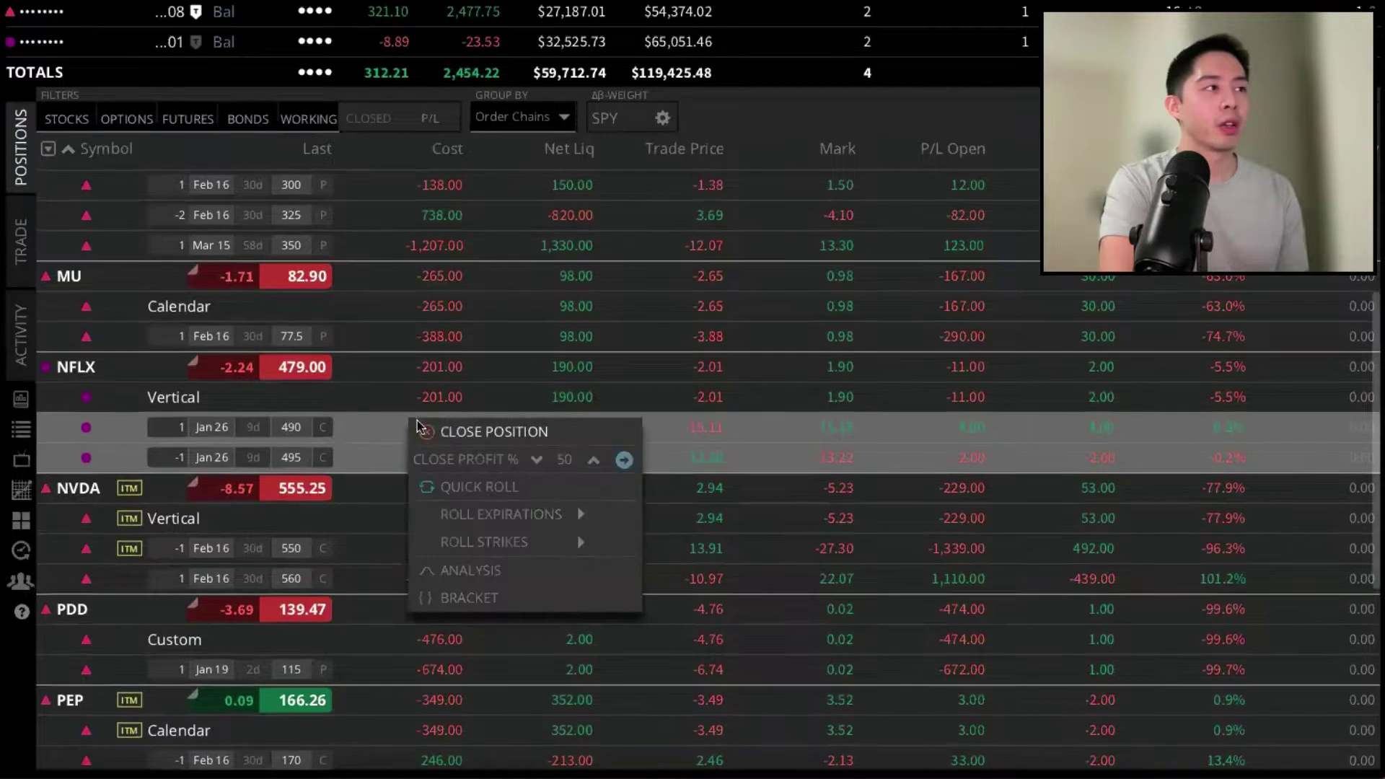
left_click(456, 433)
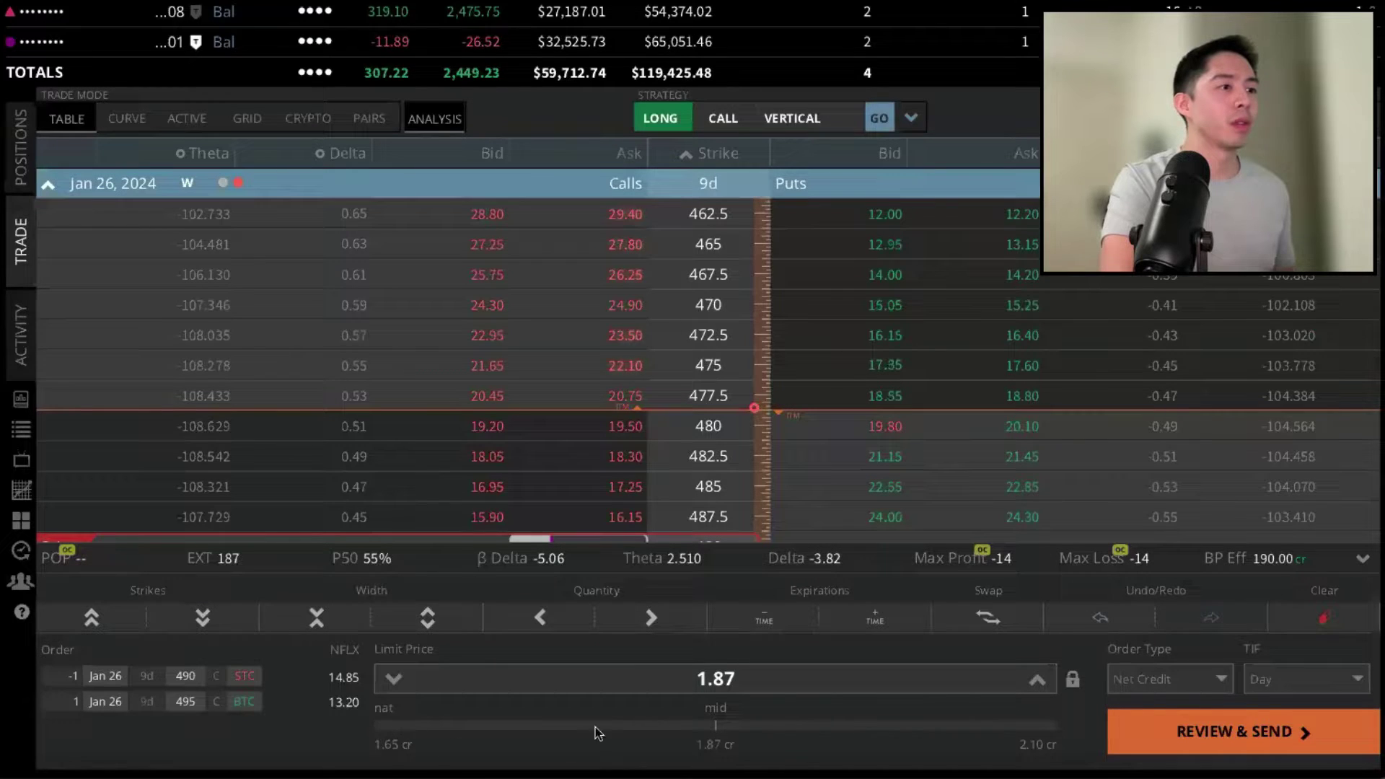
Step: Set the closing order's limit price to 1.70 net credit, review it and send it
left_click(750, 687)
key("BackSpace")
key("BackSpace")
type("70")
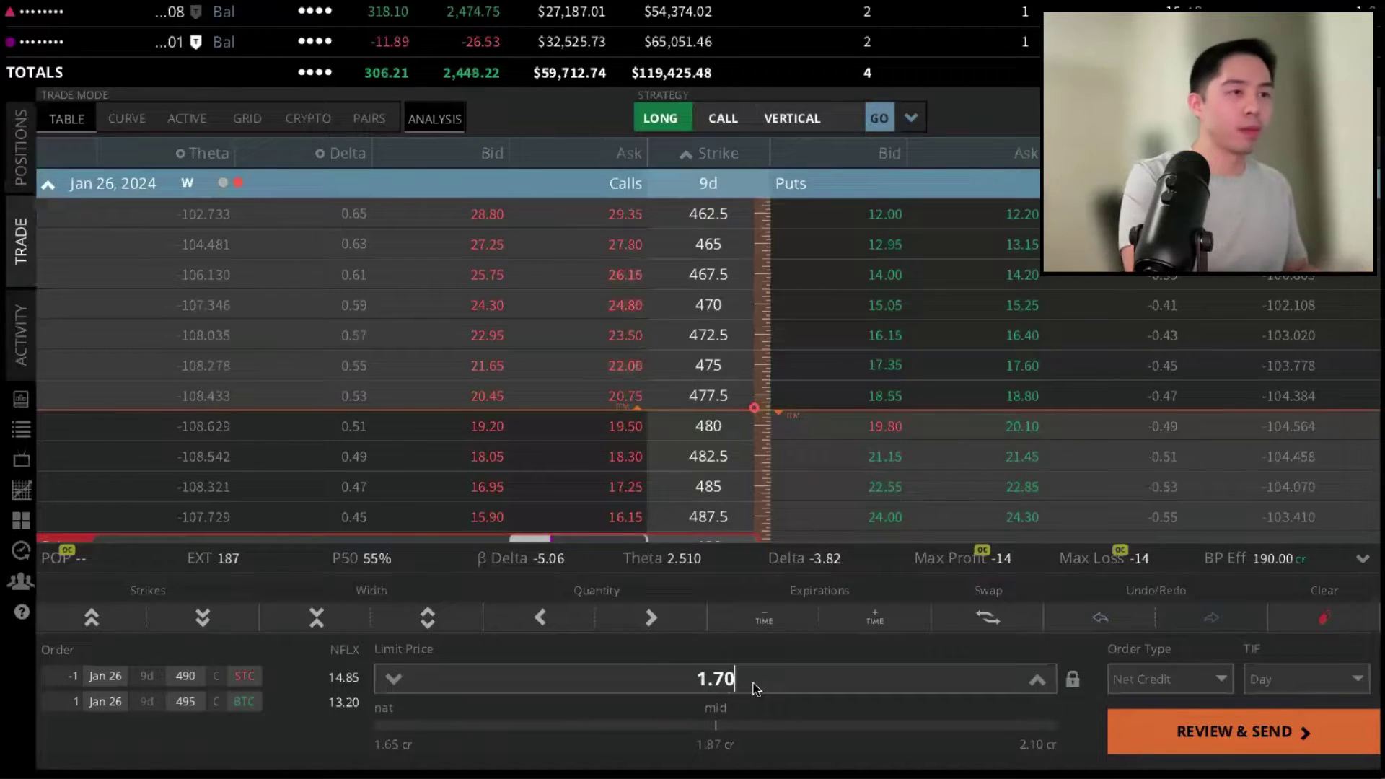
key("Return")
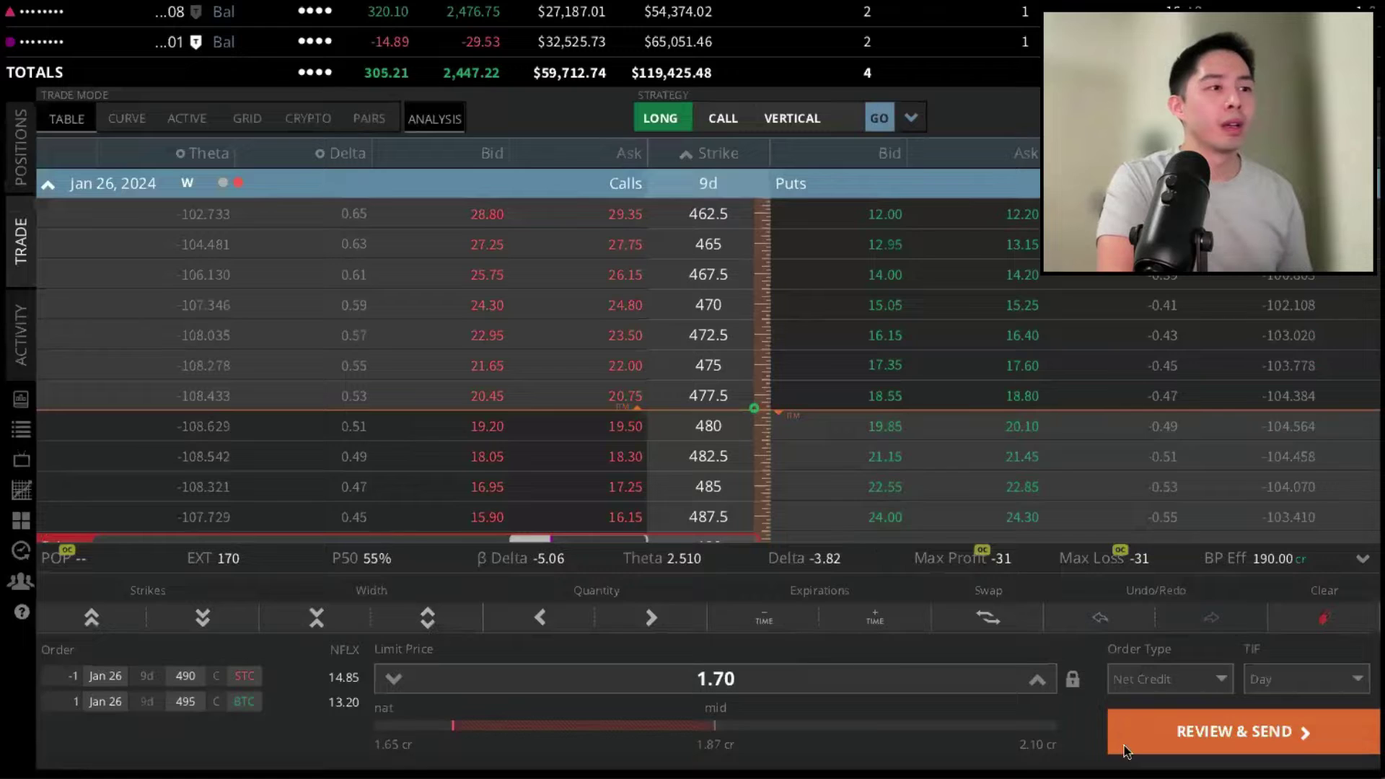
left_click(1183, 718)
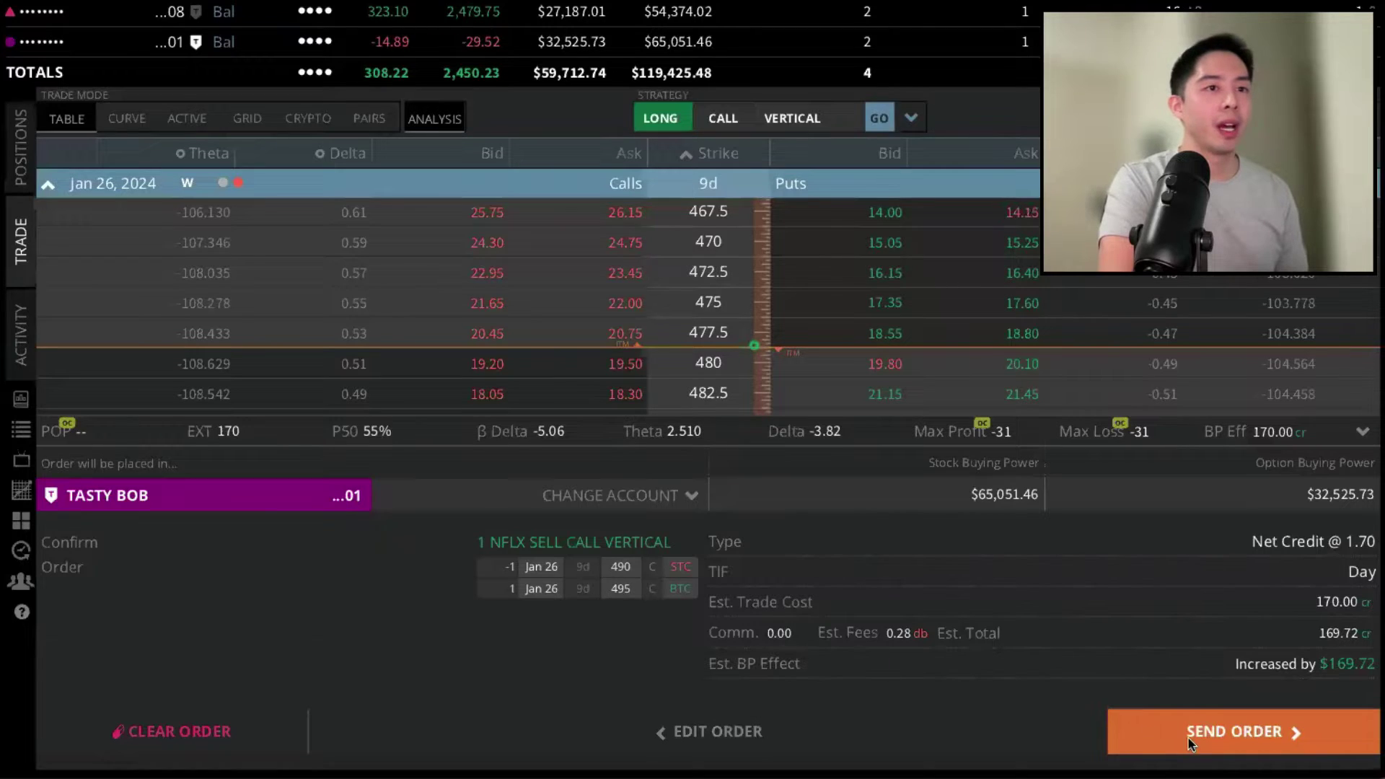
left_click(1235, 731)
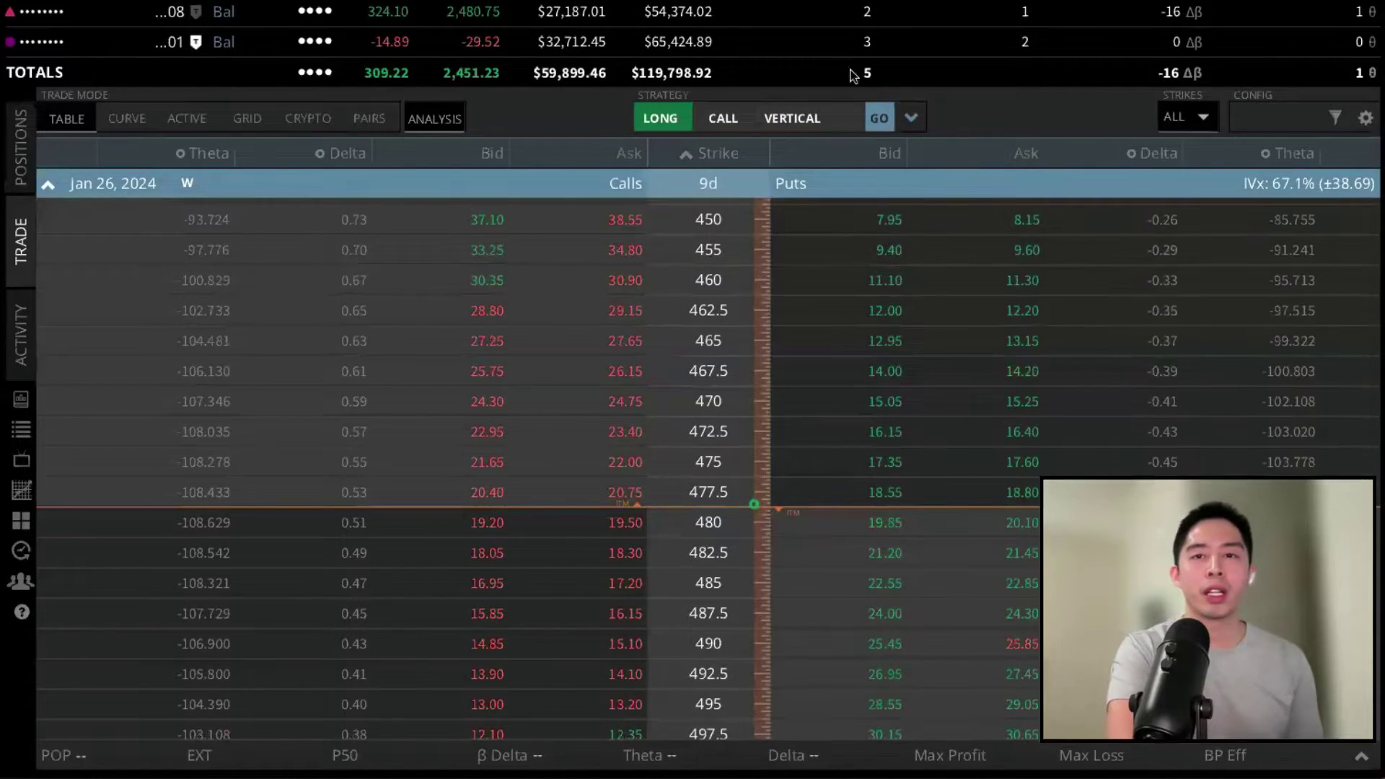
Step: Review the filled NFLX orders in Activity, with the vertical closed at a 1.87 credit
left_click(21, 343)
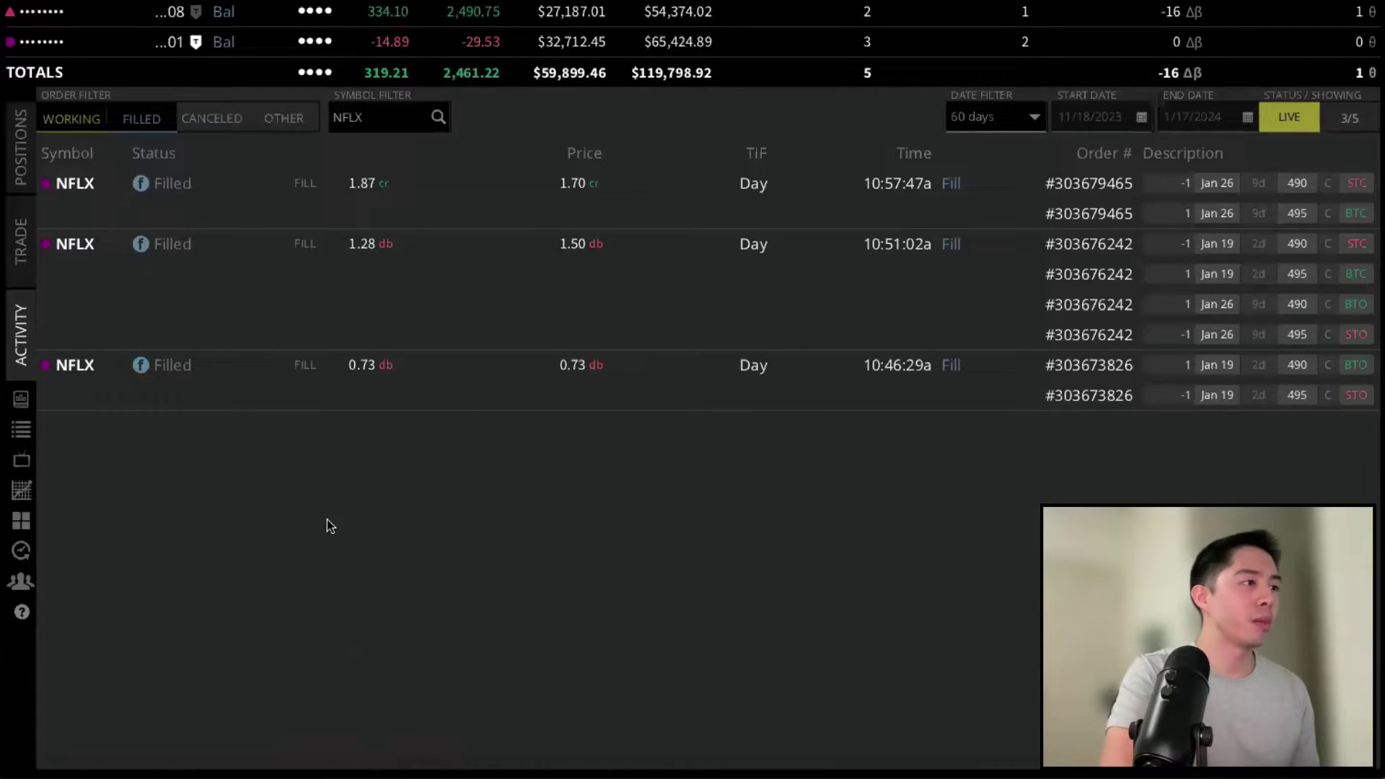
left_click(144, 417)
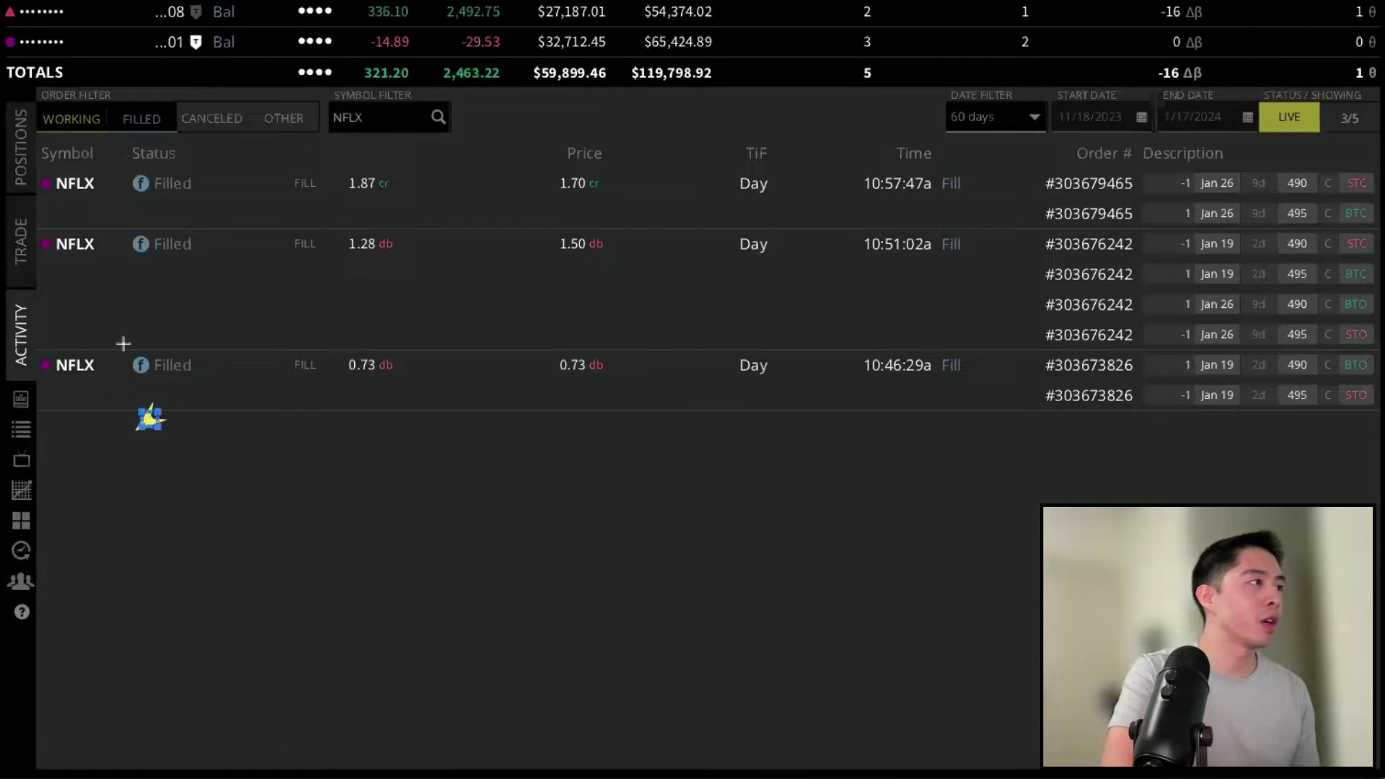
left_click_drag(123, 515, 44, 550)
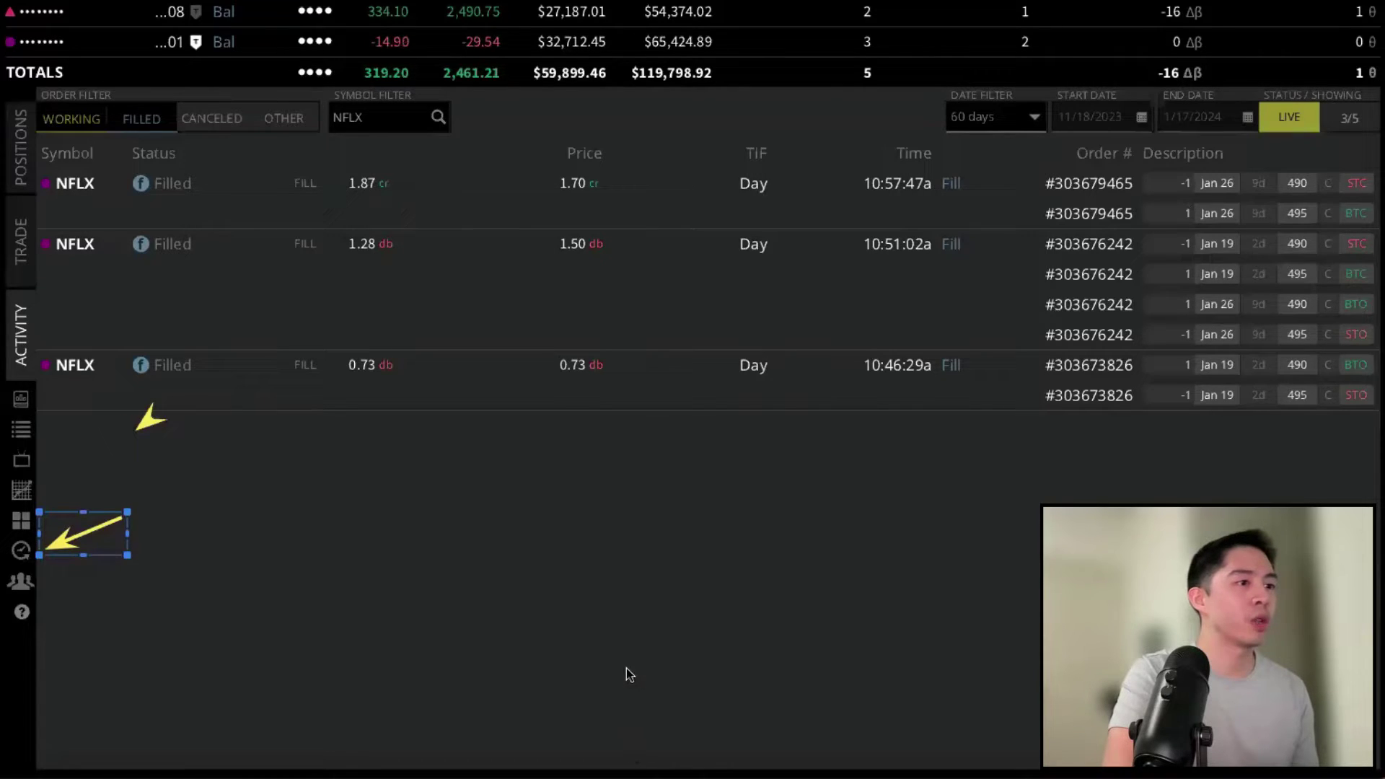
key("Escape")
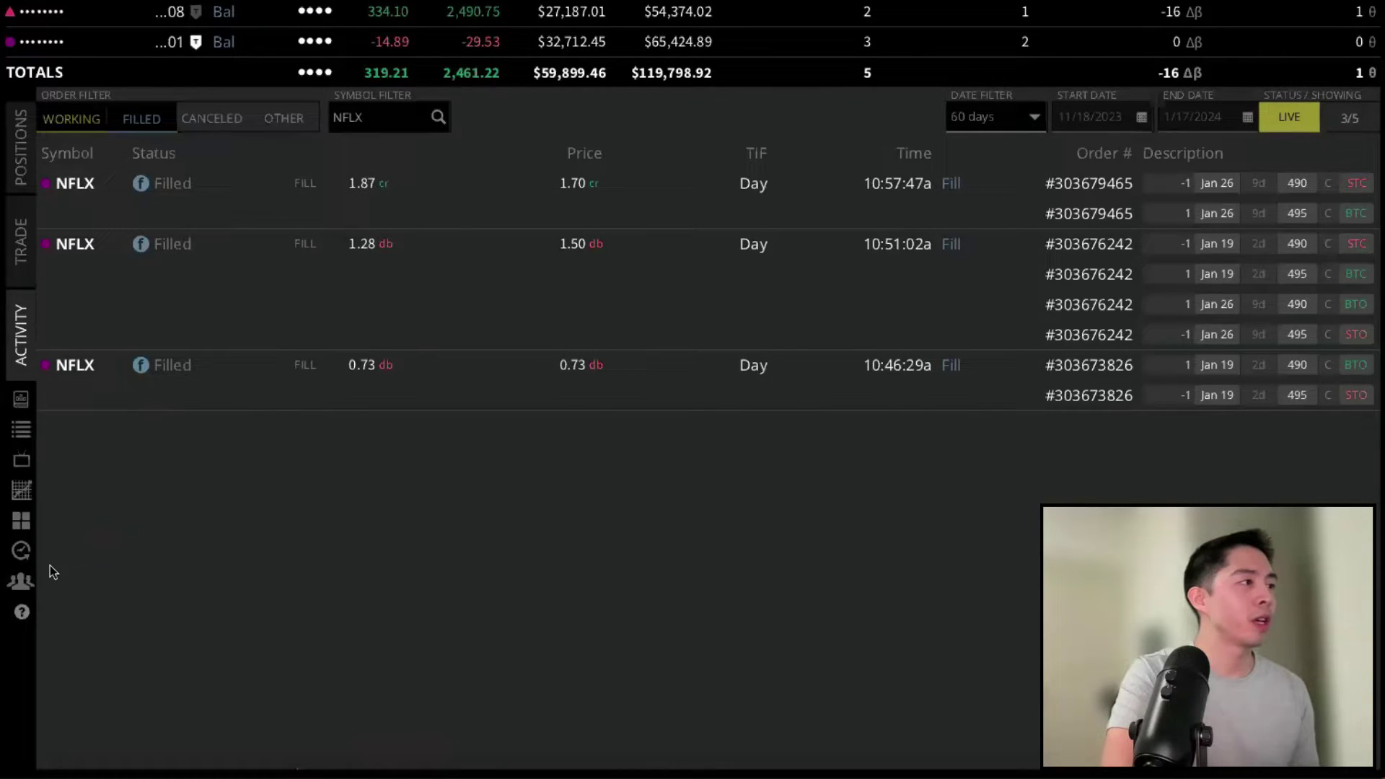
Step: Select all eight of today's NFLX transactions in History, totalling -14.00
left_click(20, 550)
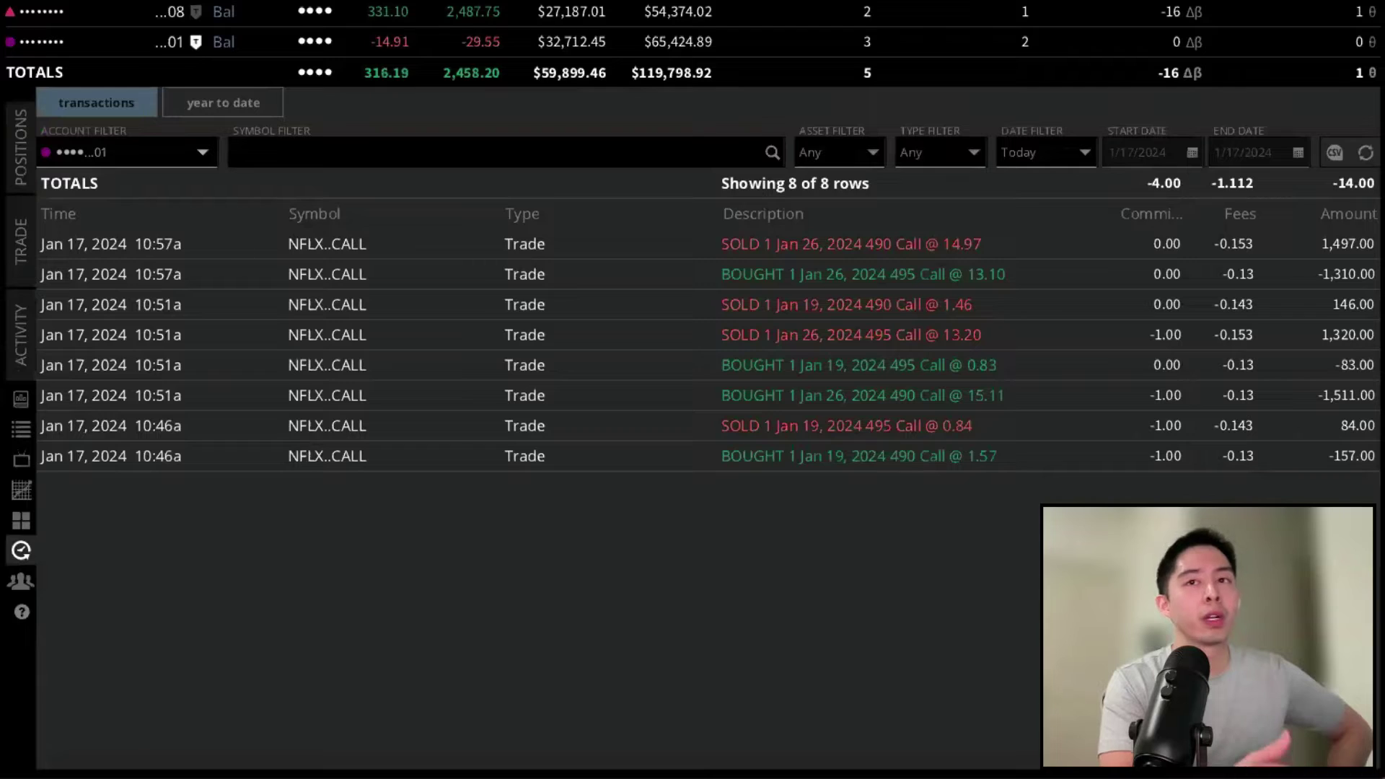
left_click(552, 456)
left_click(515, 422, "shift")
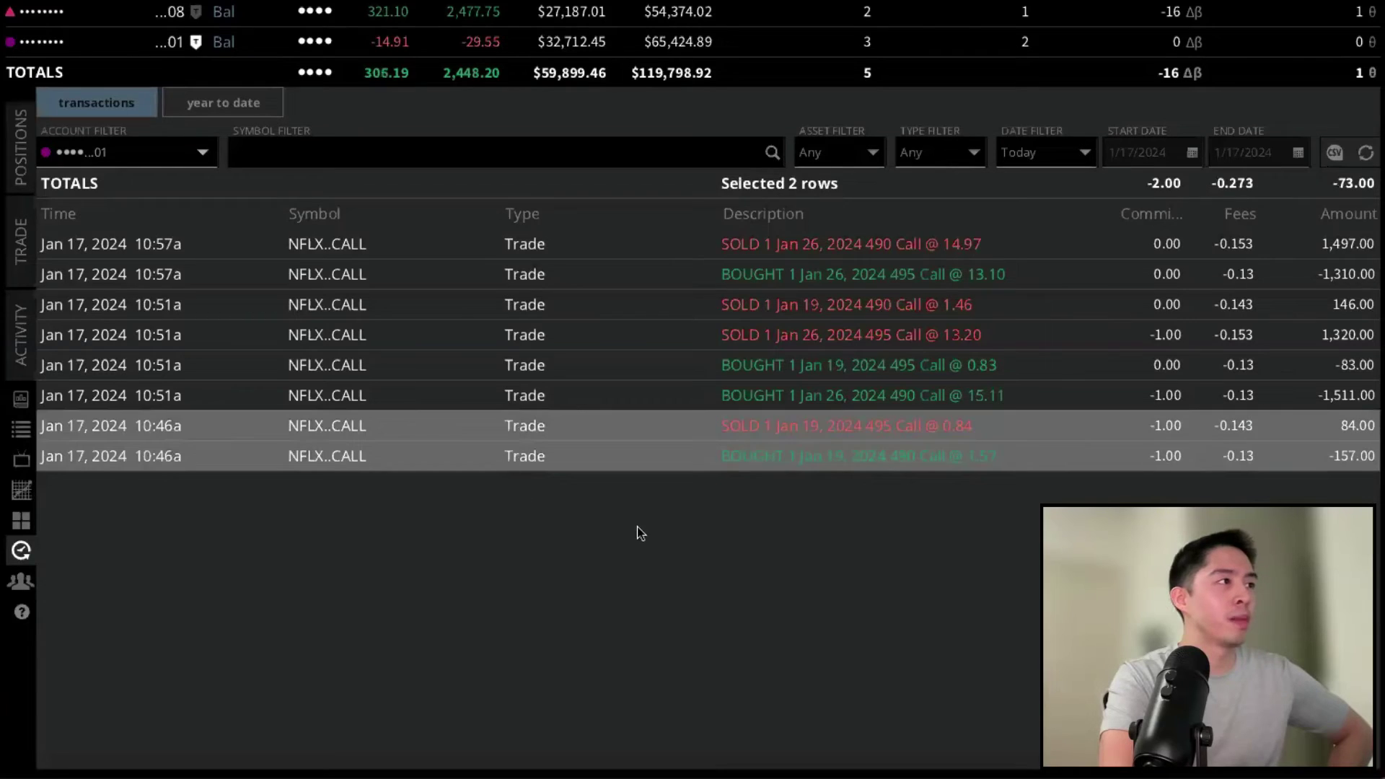
key("shift+Up")
key("shift+Up")
key("shift+Up")
key("shift+Up")
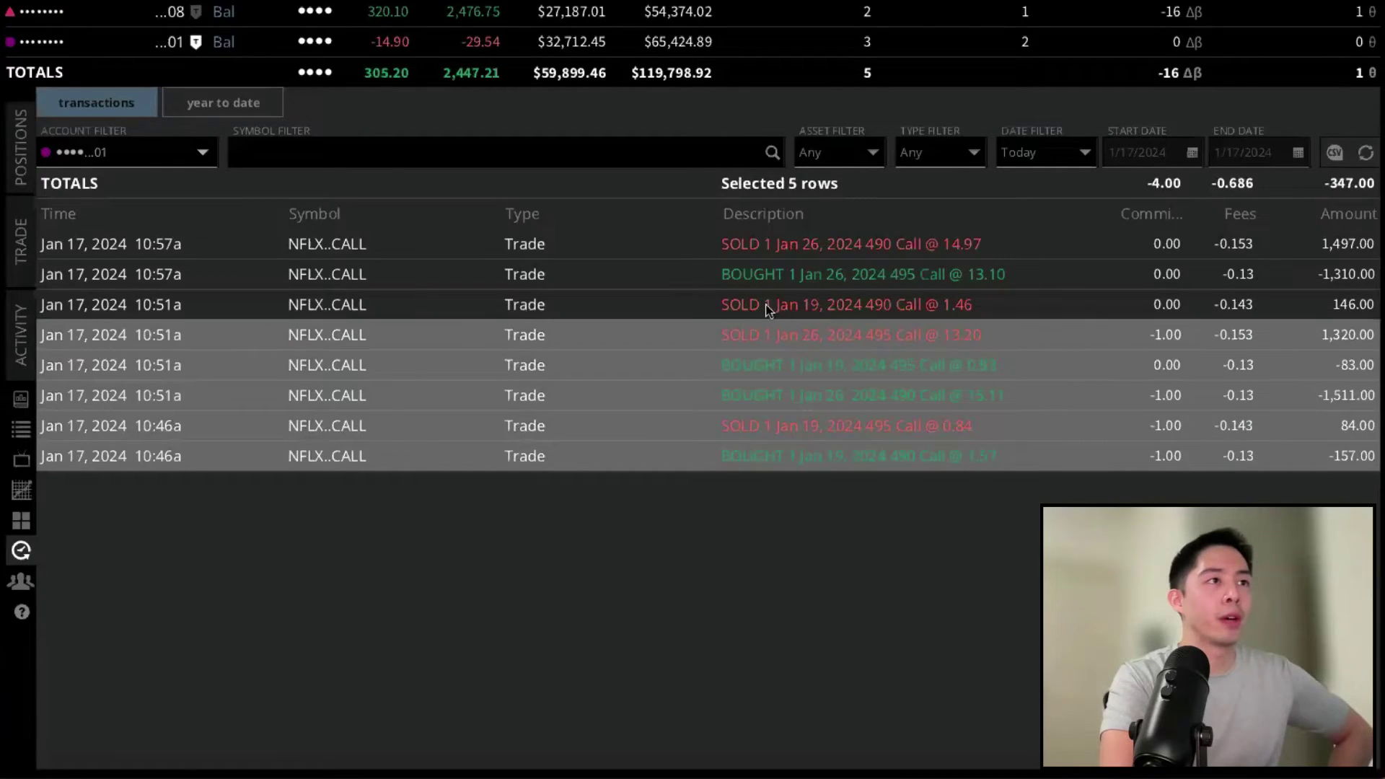
key("shift+Up")
key("shift+Up")
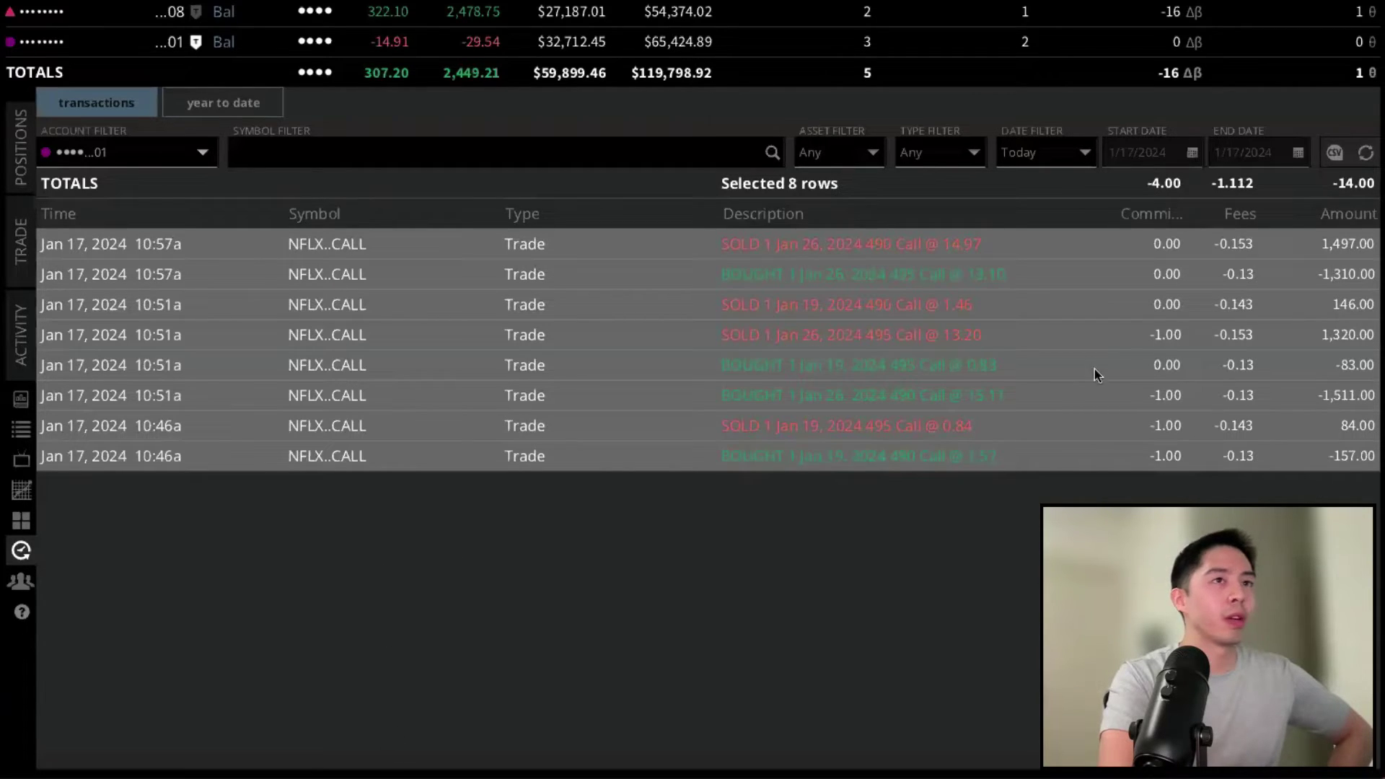
left_click(1313, 192)
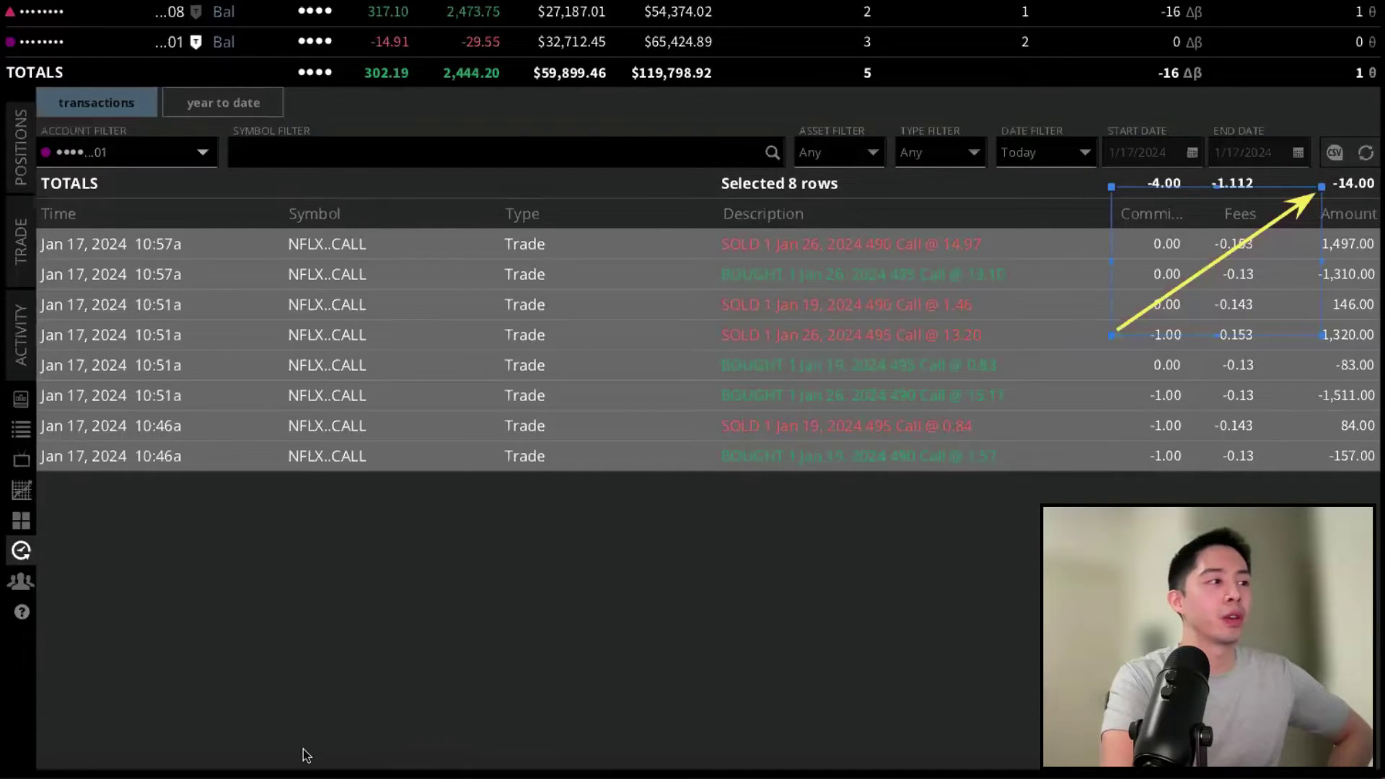
key("Escape")
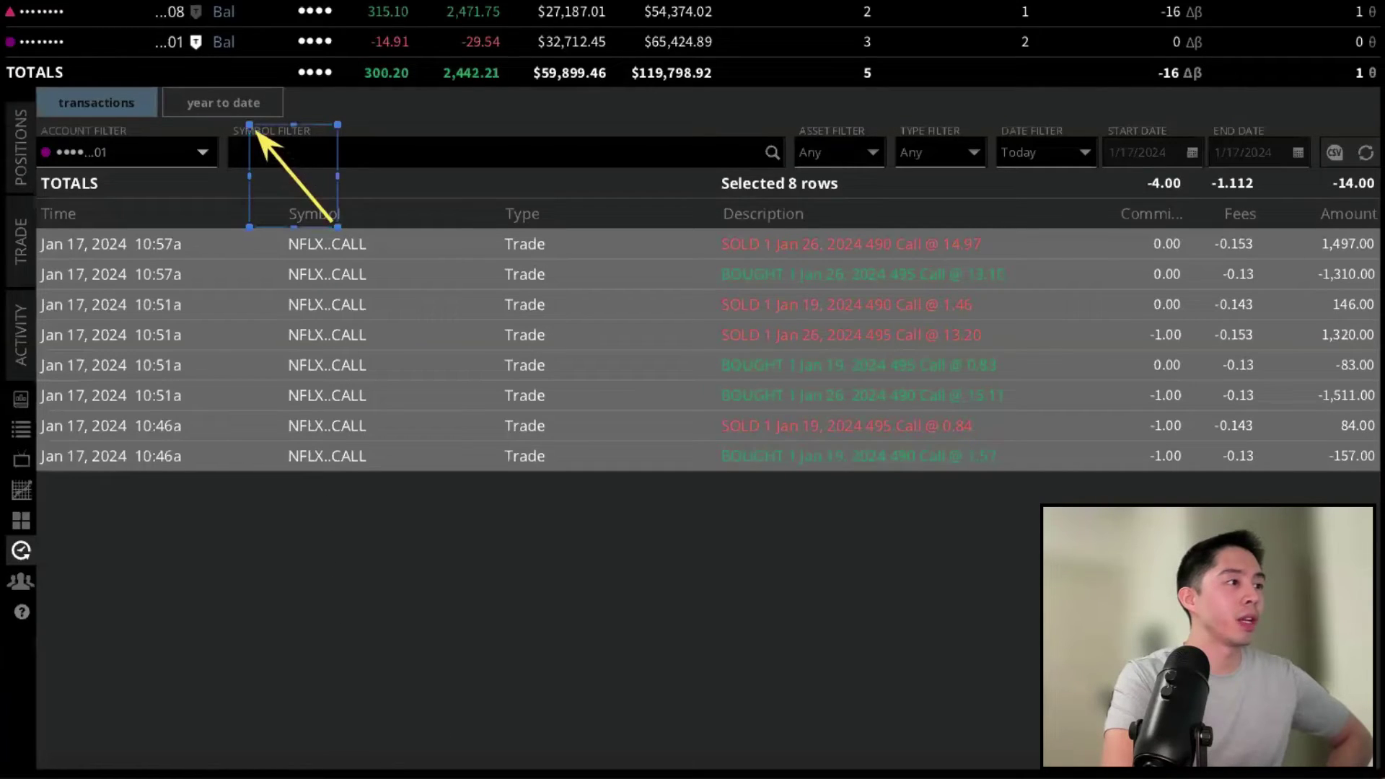
Step: Switch History to Year to Date, showing NFLX at -19.11 P/L including fees
left_click(235, 99)
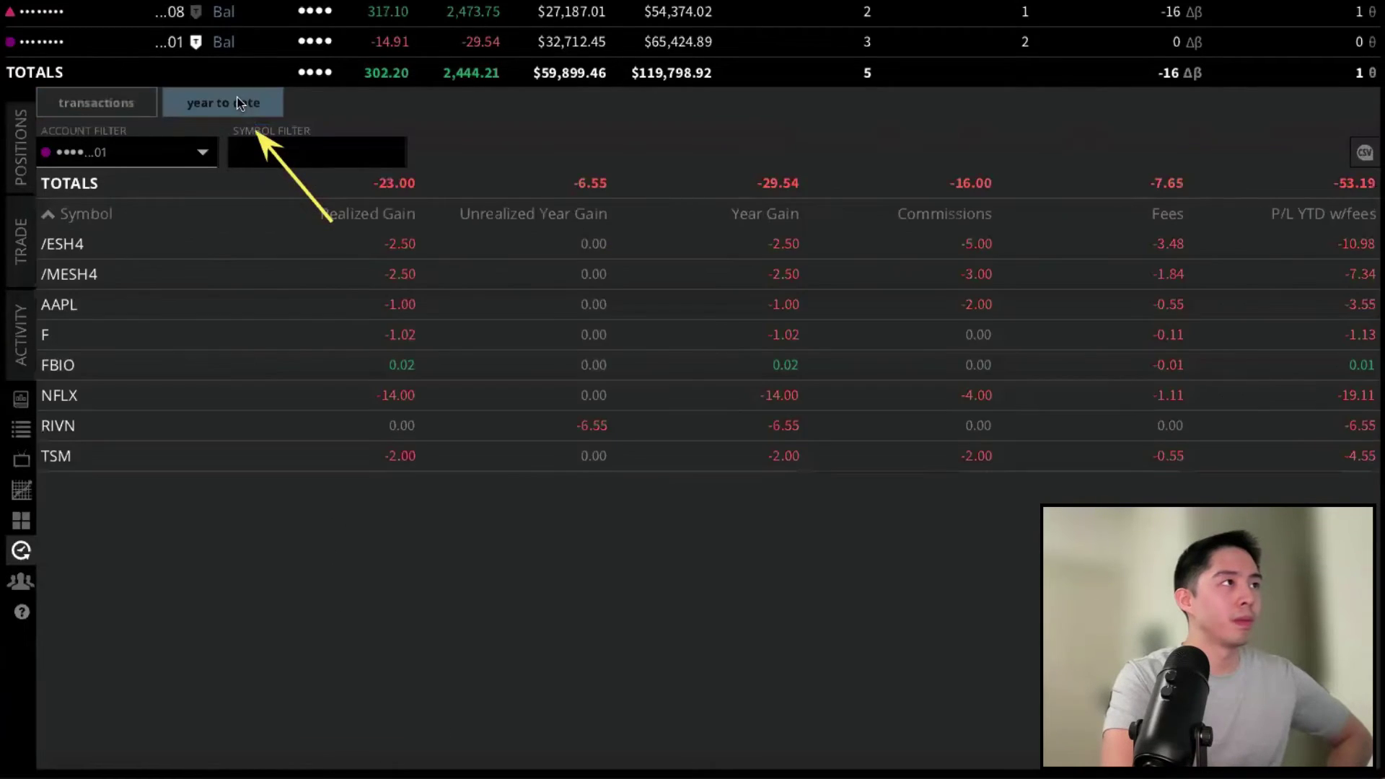